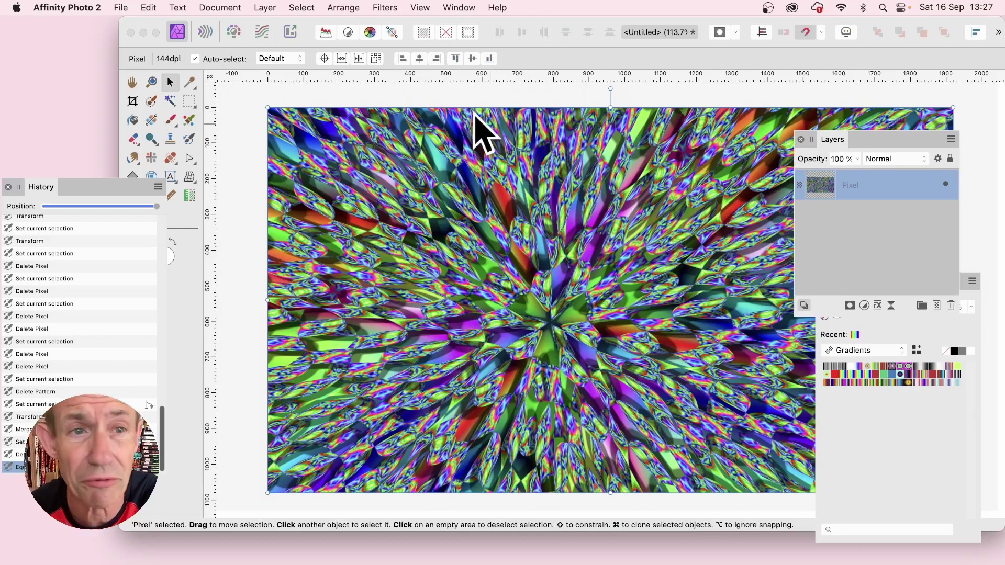
- Create a new 1920 × 1080 px, 144 DPI document from the Social Media Story Post preset
click(121, 8)
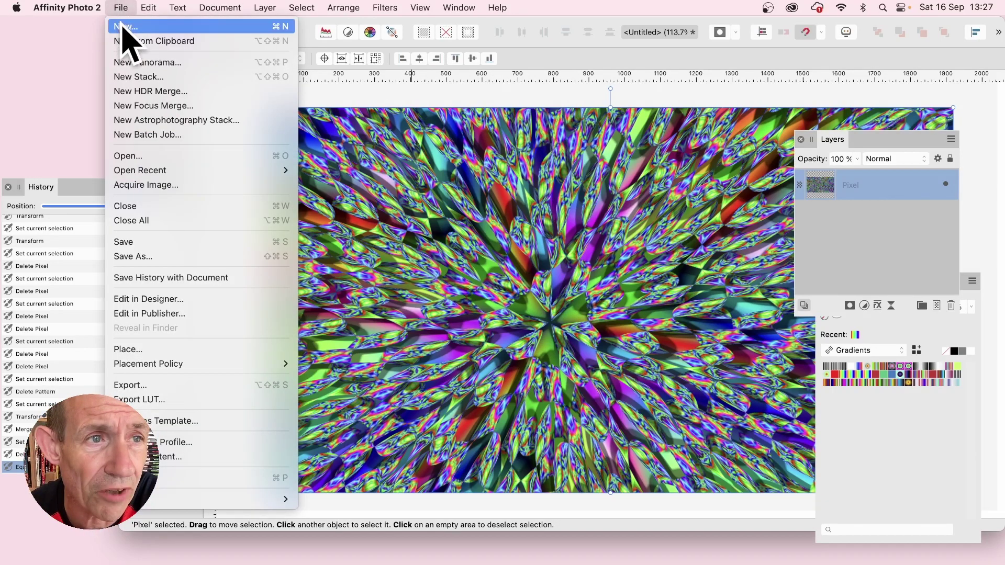
click(127, 28)
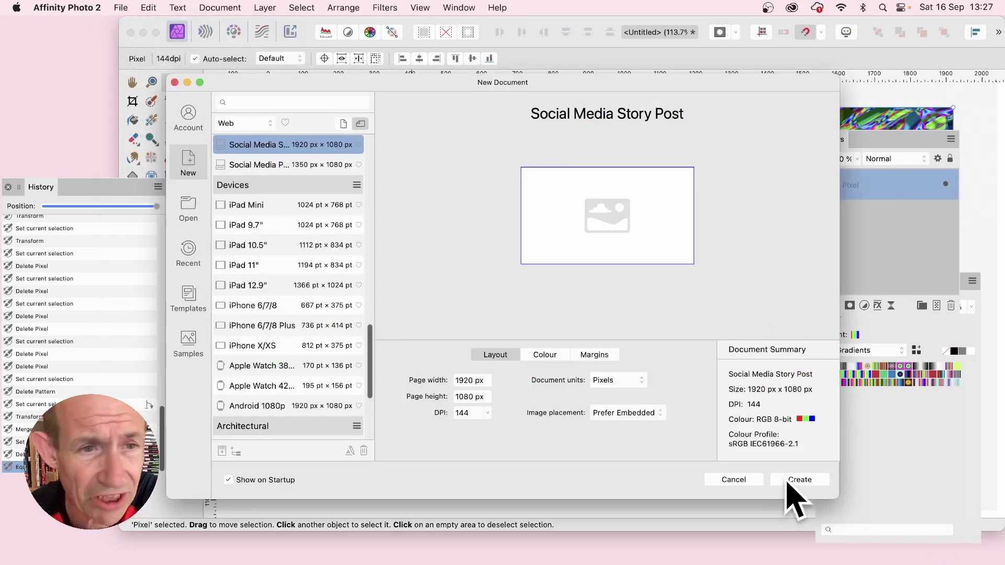
click(789, 481)
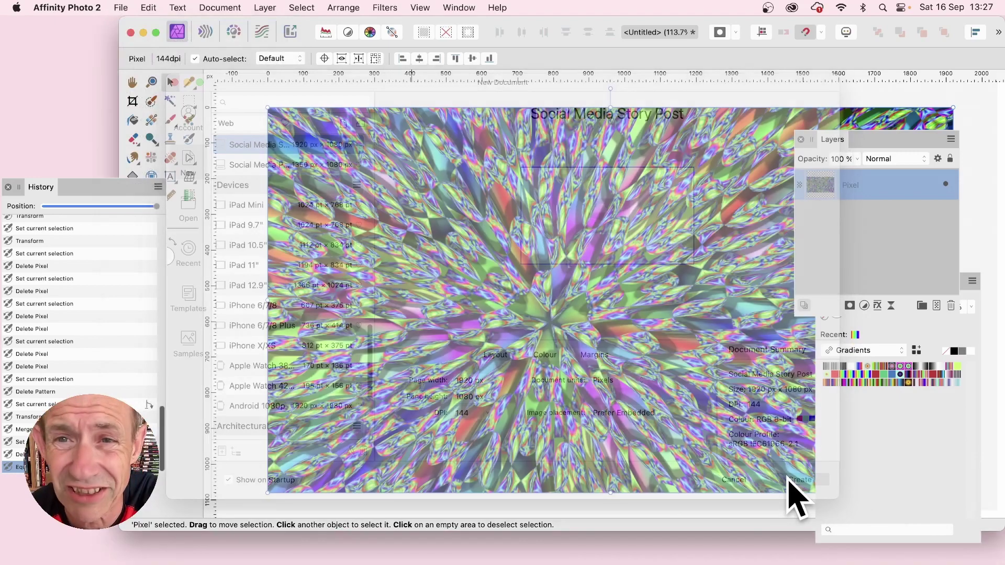
key(h)
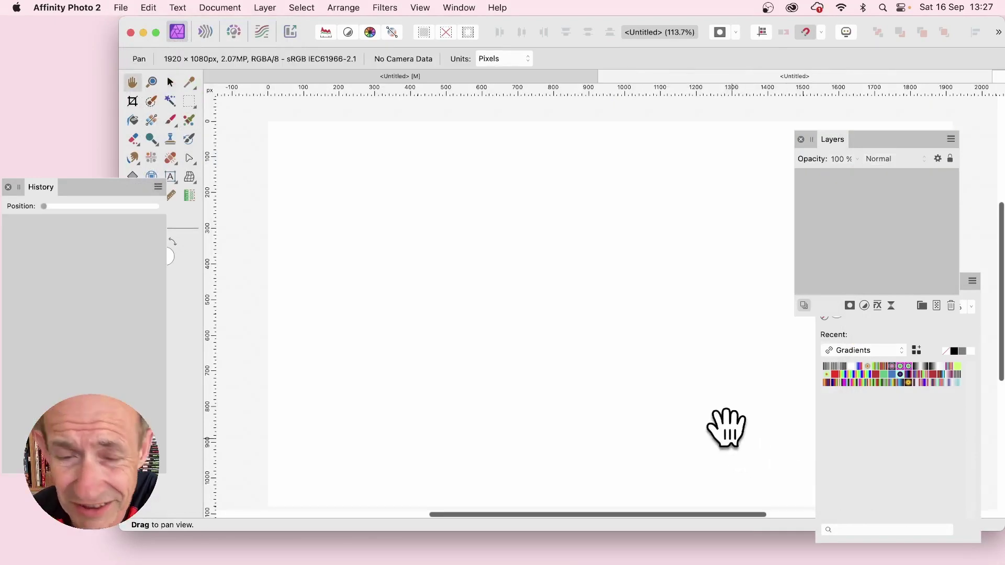
- Add an empty Pixel layer from the Layer menu's New Layer command
click(274, 6)
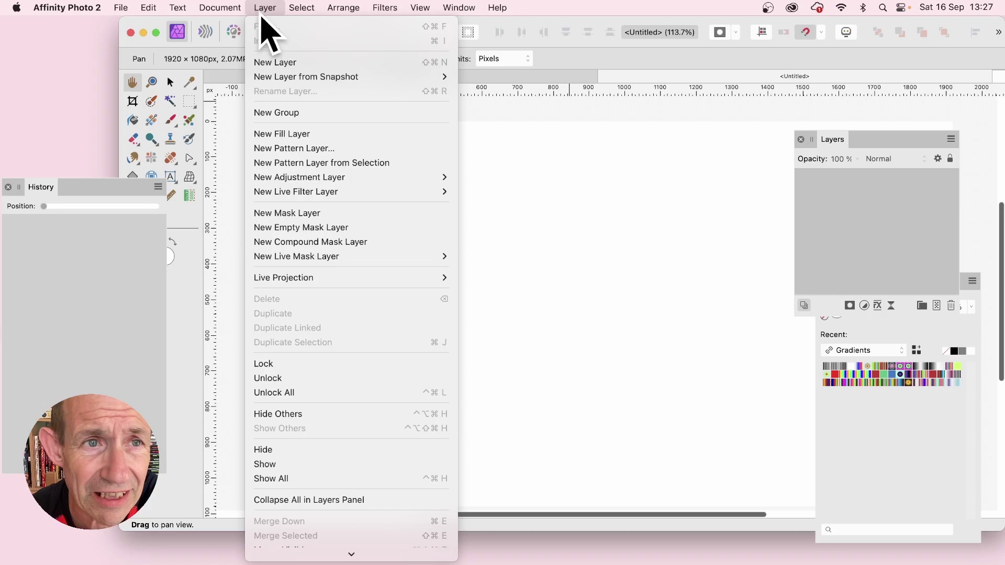
click(270, 62)
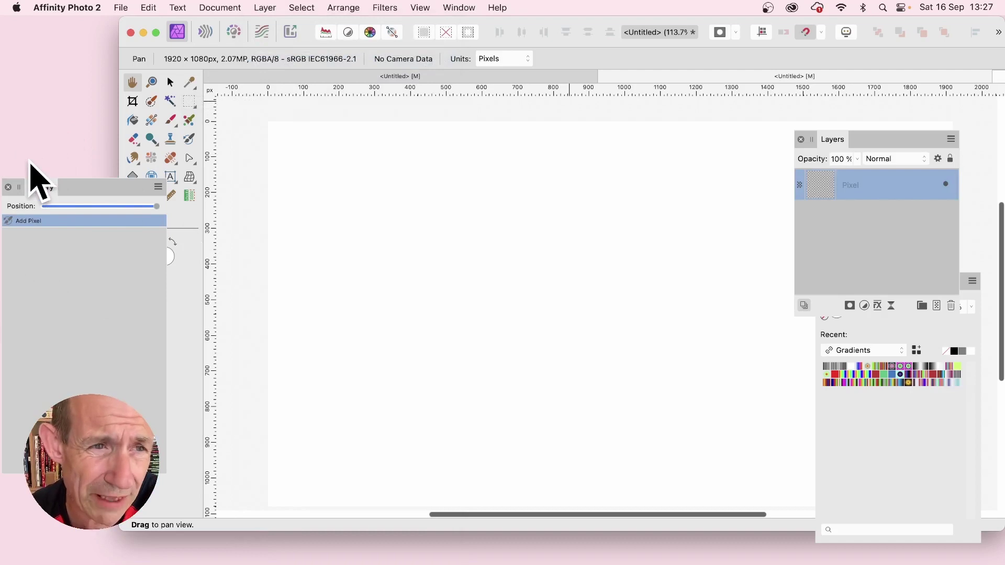
- Fill the Pixel layer with the rainbow gradient swatch using the Gradient tool
click(152, 122)
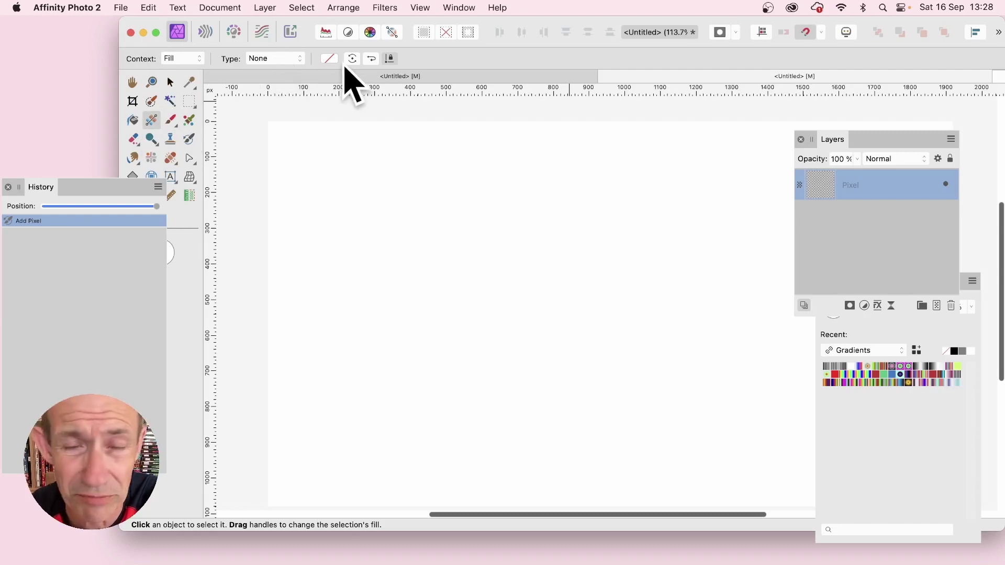
click(912, 398)
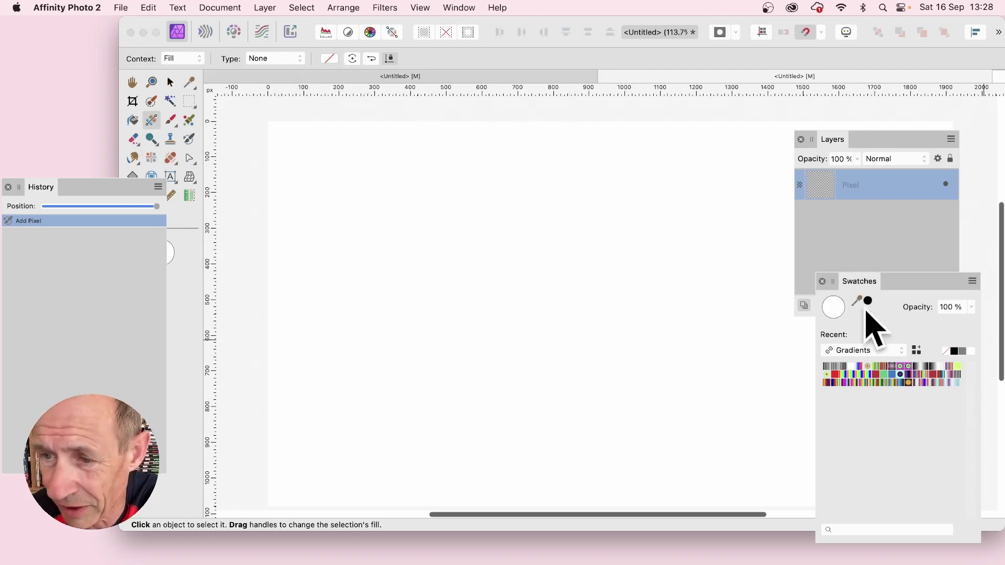
click(854, 378)
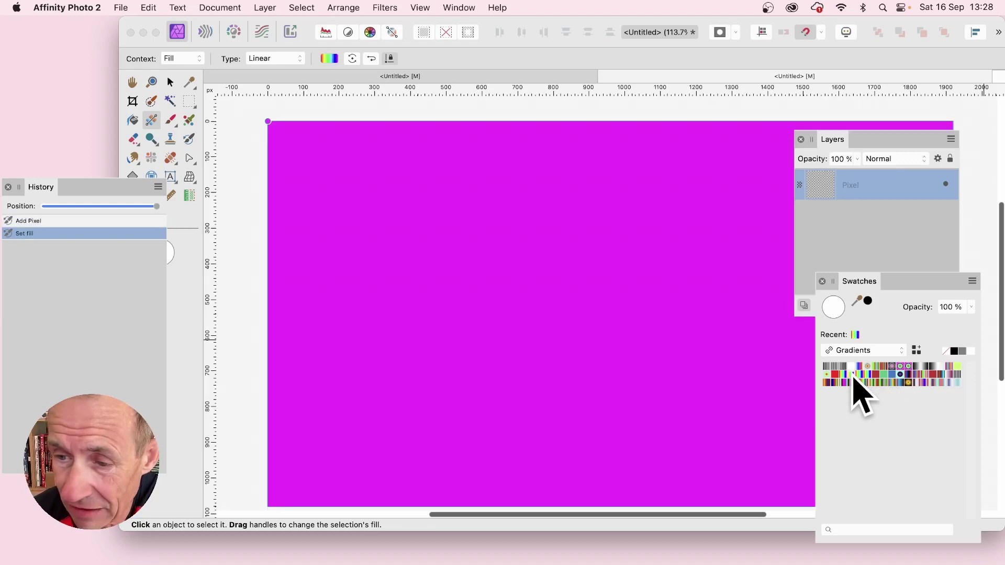
- Redraw the linear rainbow gradient until it runs slightly tilted from red at left to magenta at right
drag(446, 185, 732, 375)
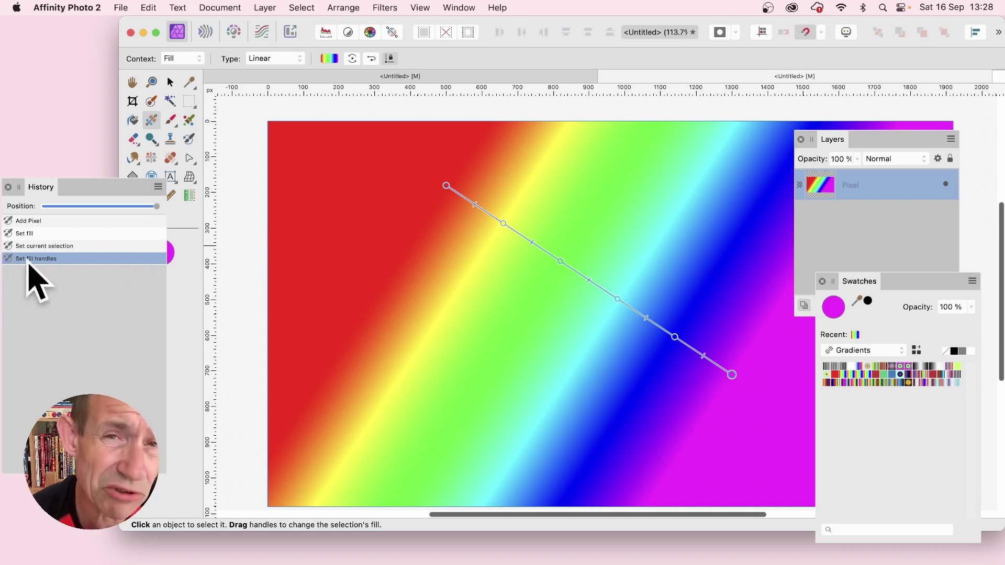
drag(478, 420, 692, 146)
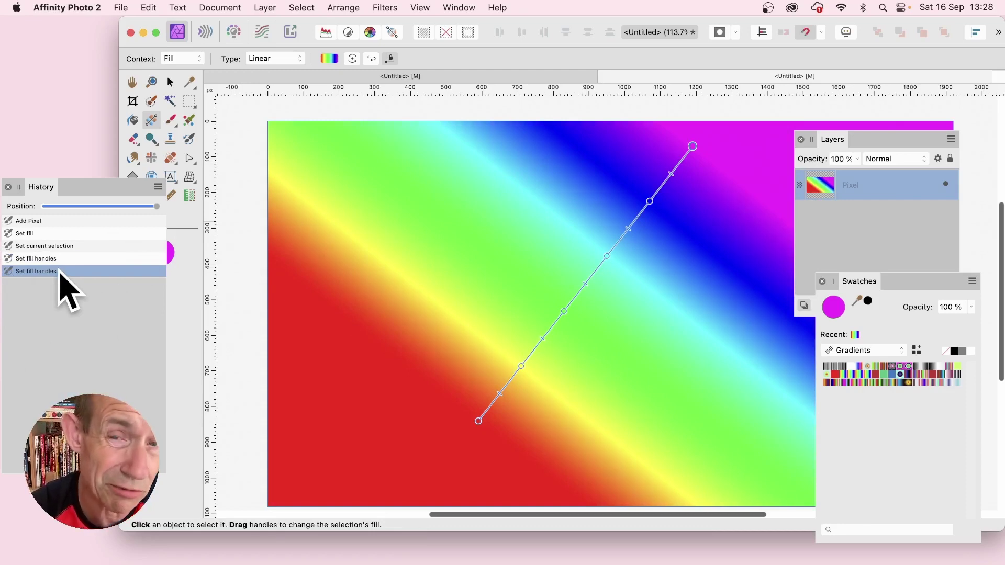
drag(577, 139, 721, 411)
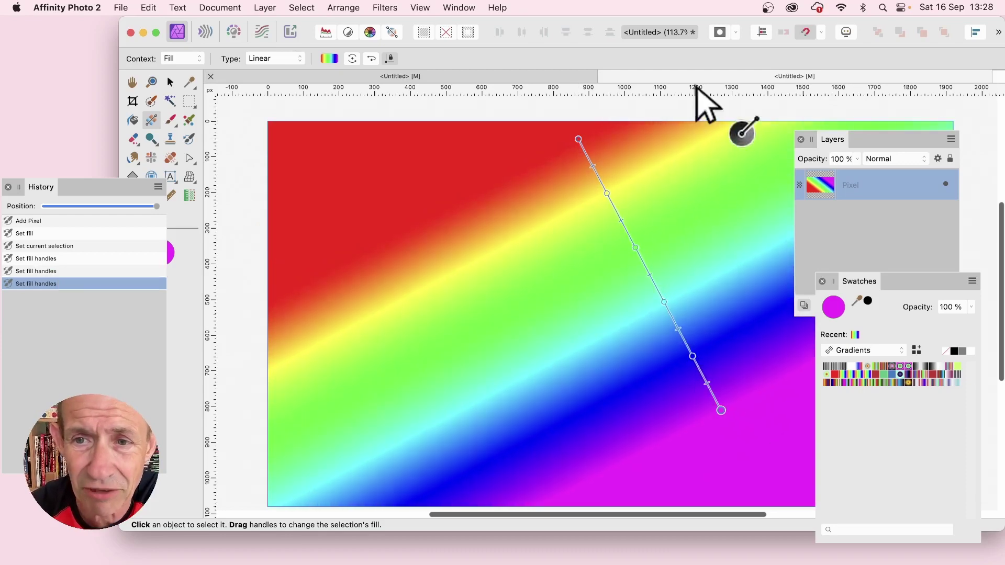
drag(738, 113, 335, 329)
drag(310, 136, 417, 232)
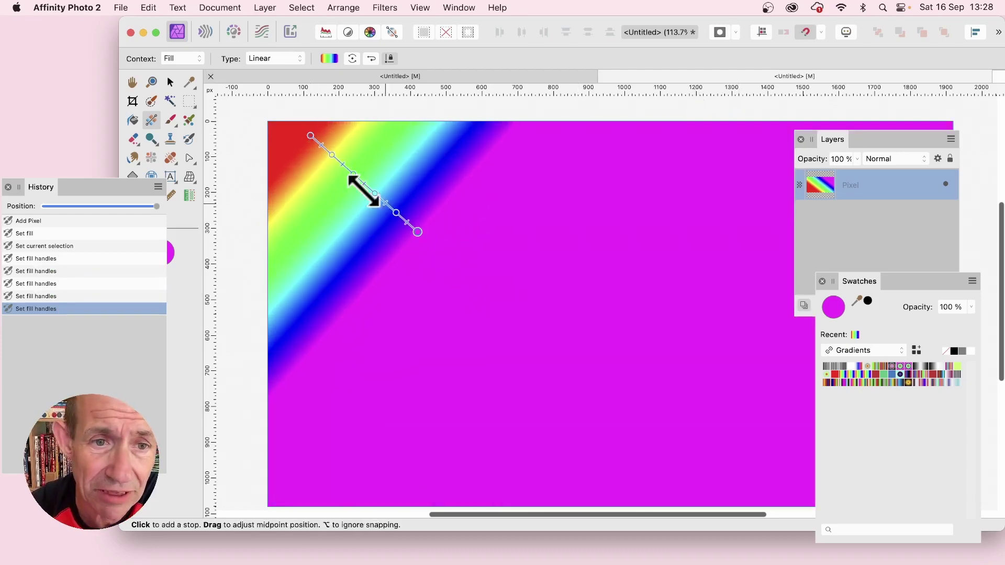
drag(335, 267, 821, 128)
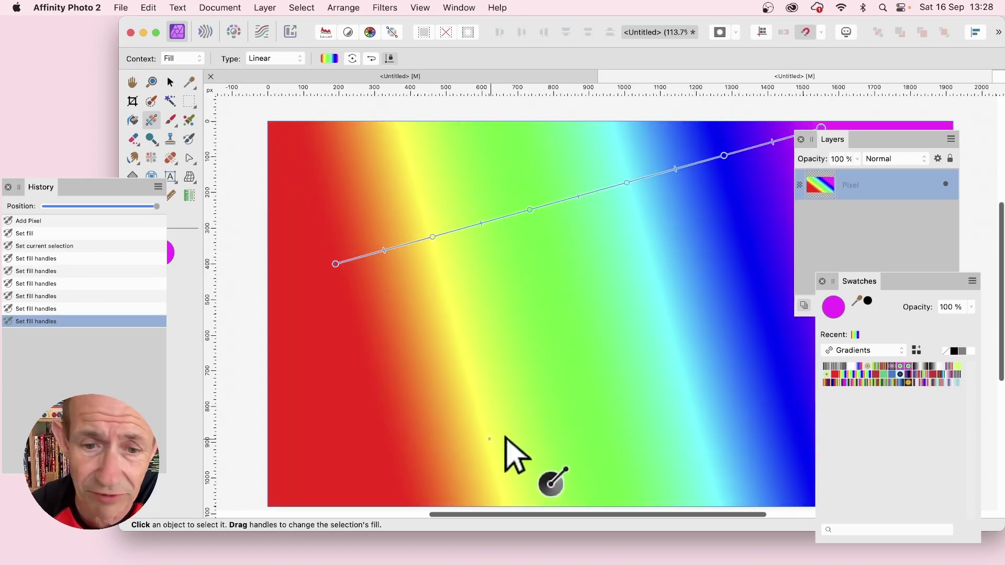
drag(560, 417, 377, 189)
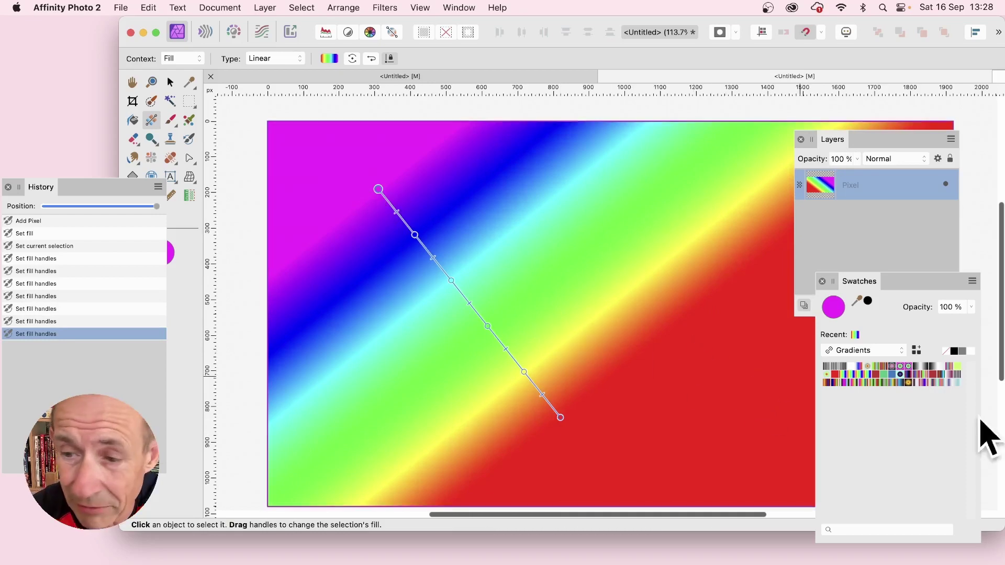
drag(443, 428, 768, 164)
drag(371, 414, 703, 200)
drag(635, 392, 464, 209)
drag(678, 386, 514, 221)
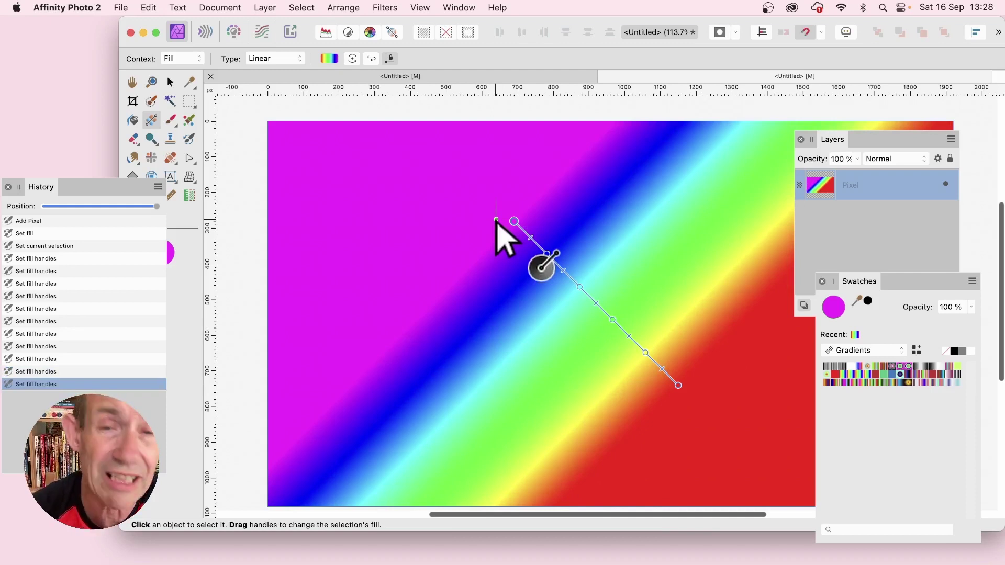
drag(378, 210, 767, 342)
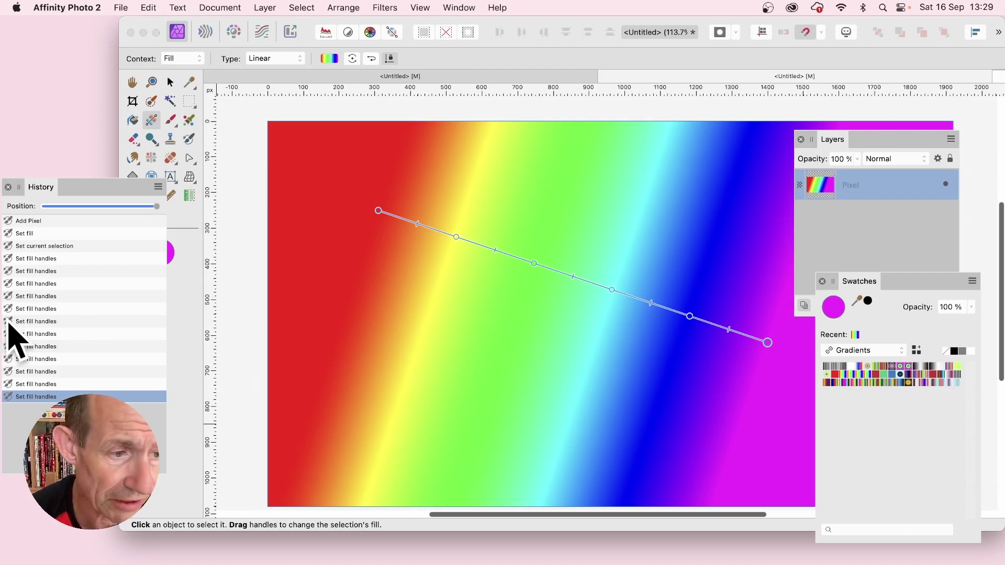
- Apply an Edit > Fill from History in Difference blend mode, darkening the rainbow into crisscrossed bands
click(151, 7)
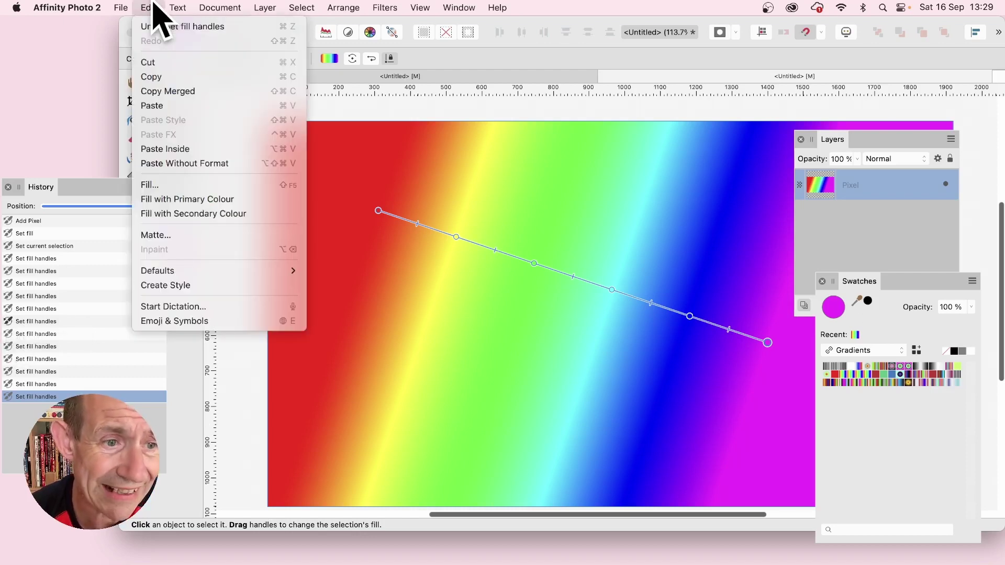
click(179, 183)
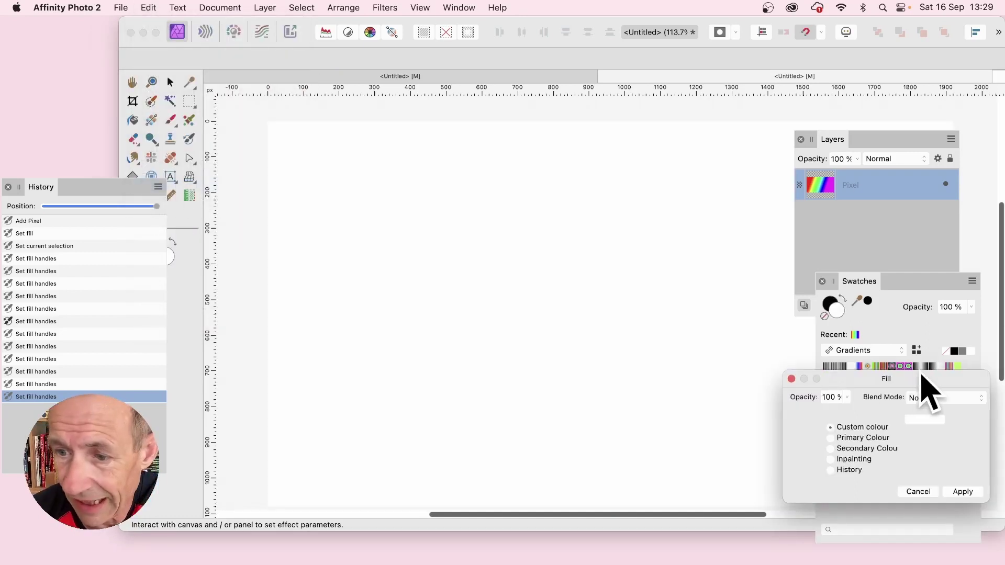
drag(806, 378, 572, 166)
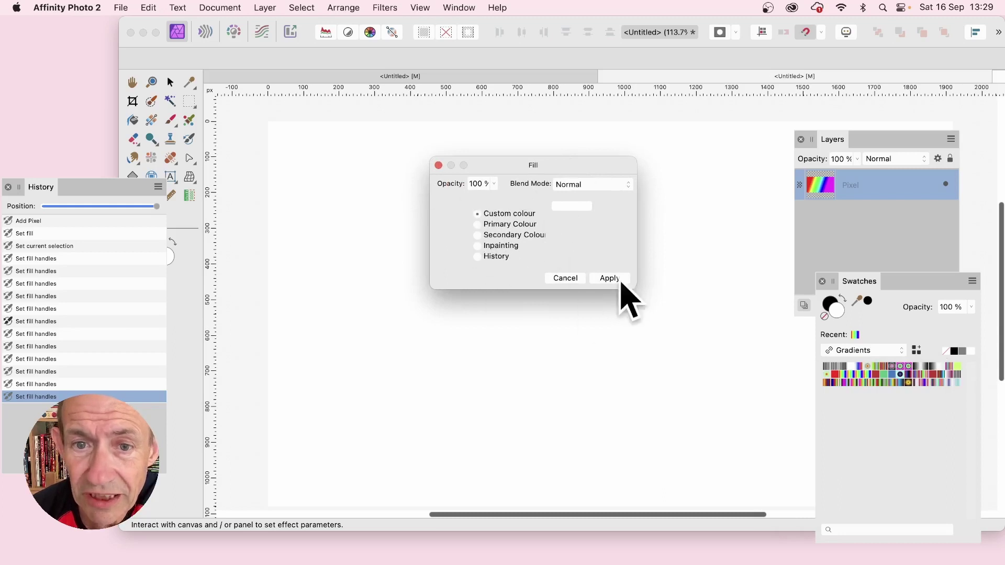
click(573, 184)
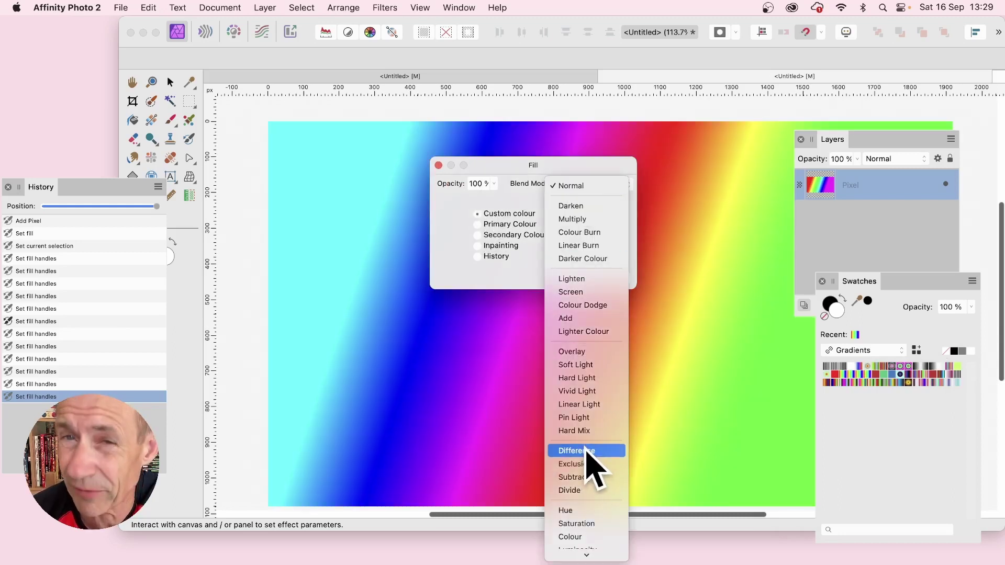
click(589, 451)
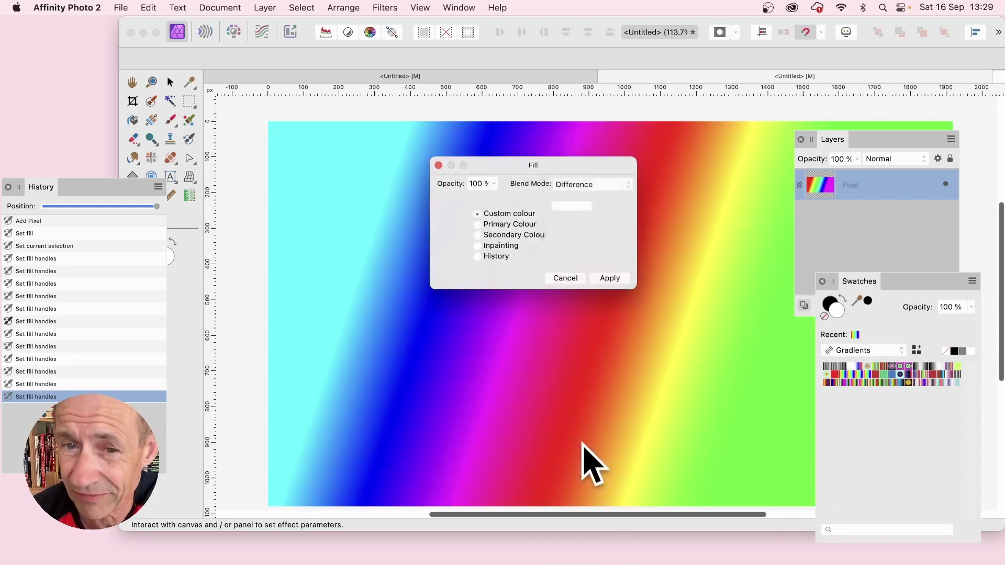
click(482, 256)
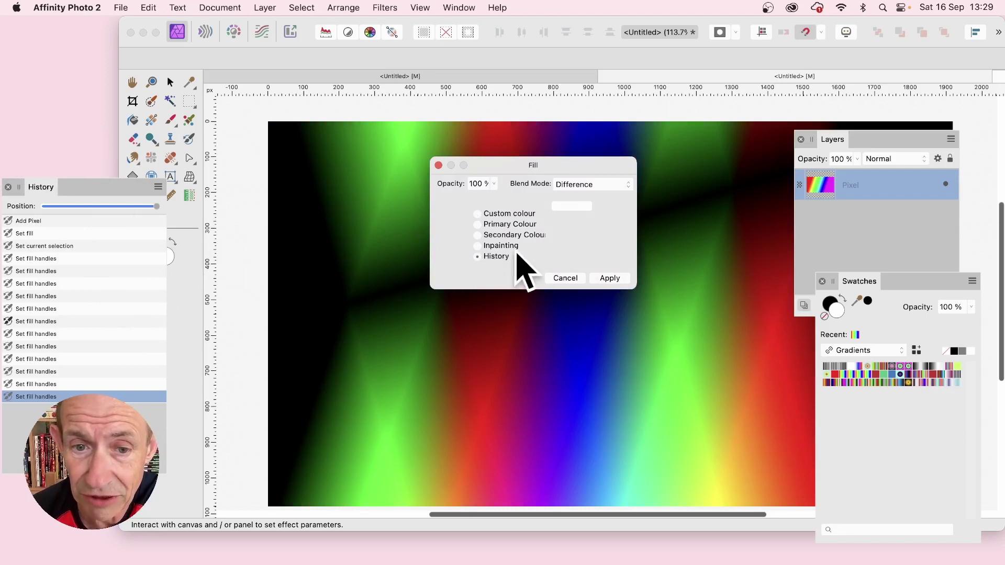
drag(553, 171, 695, 193)
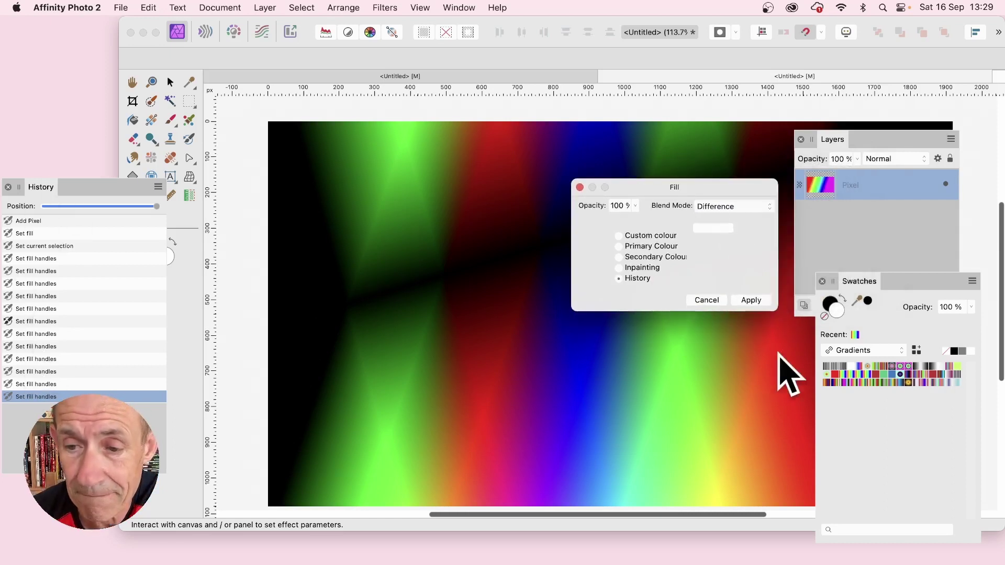
click(751, 301)
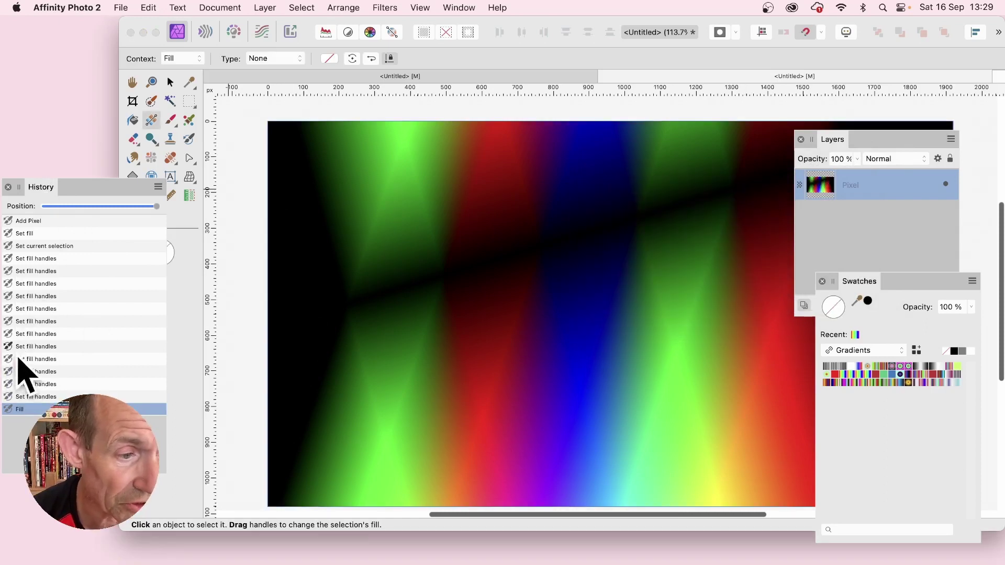
- Apply a second Difference-mode fill from History
click(386, 7)
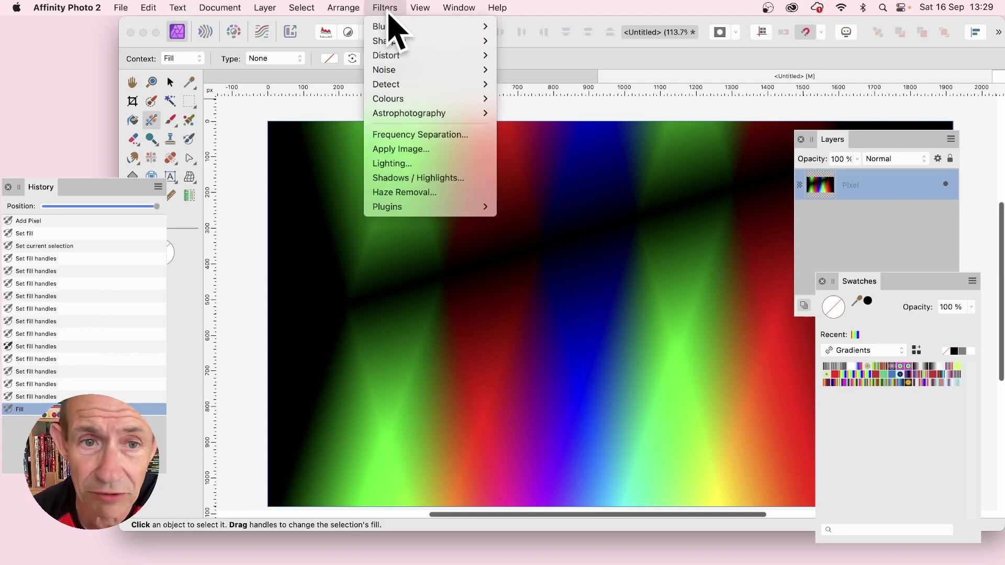
mouse_move(148, 7)
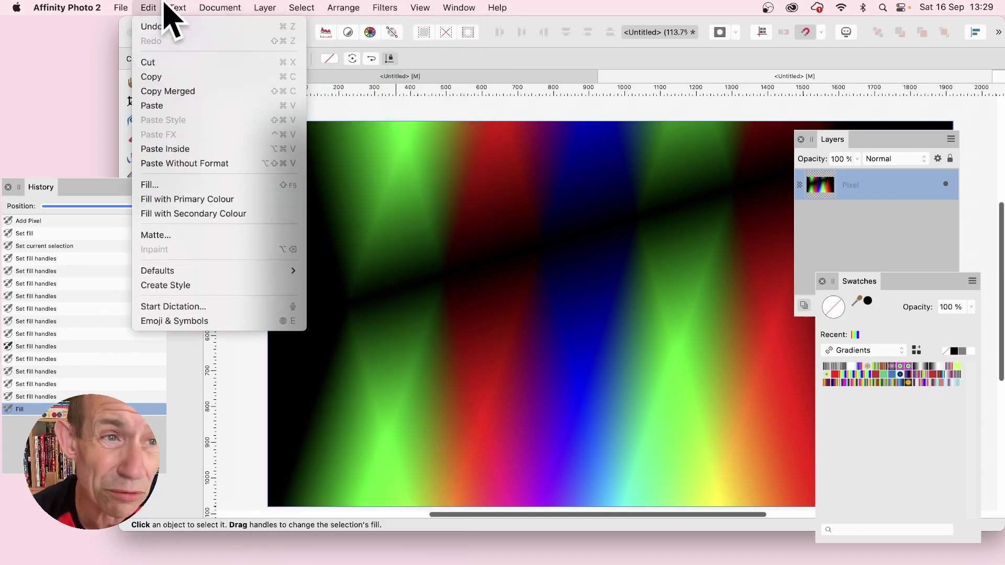
click(153, 186)
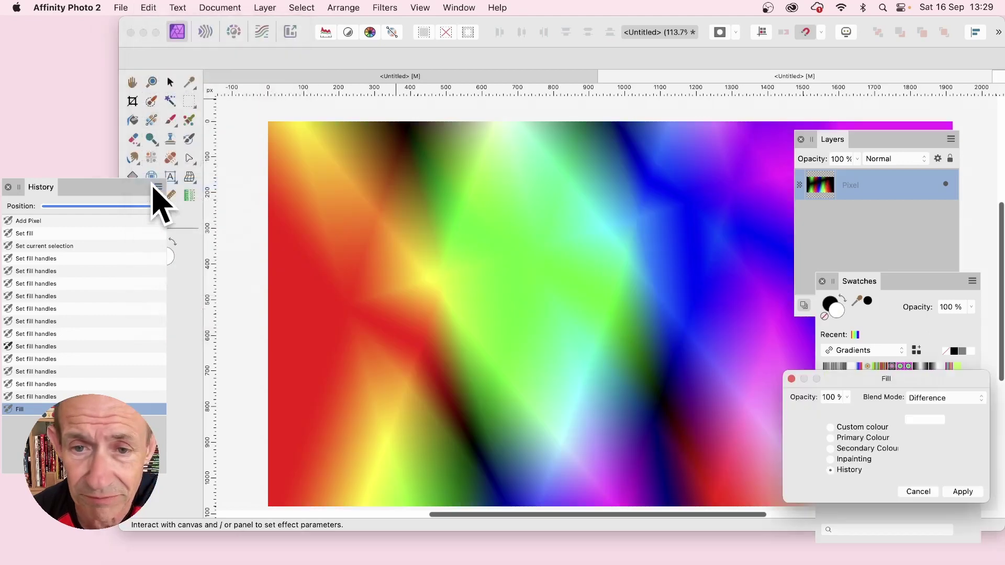
drag(851, 385, 578, 167)
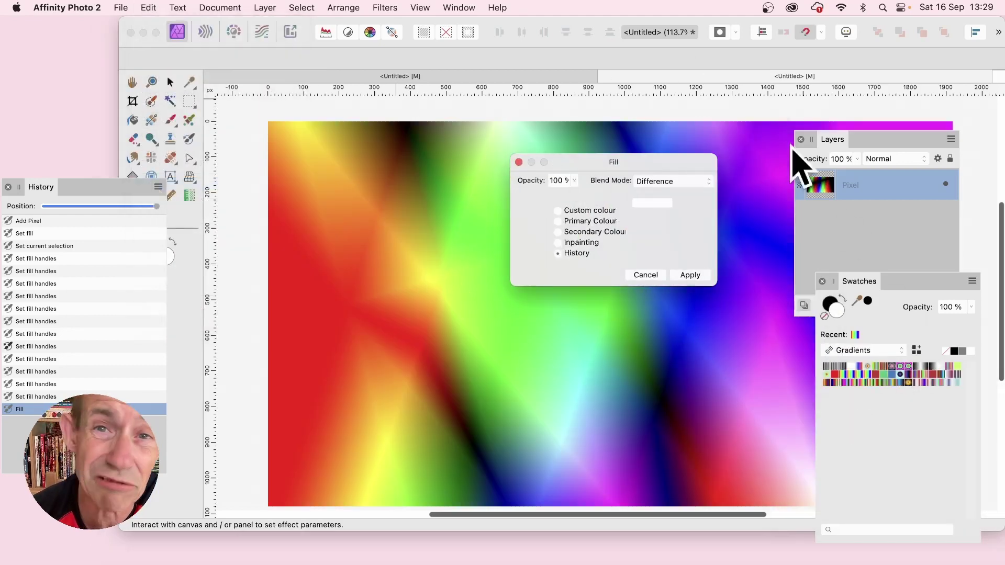
click(688, 274)
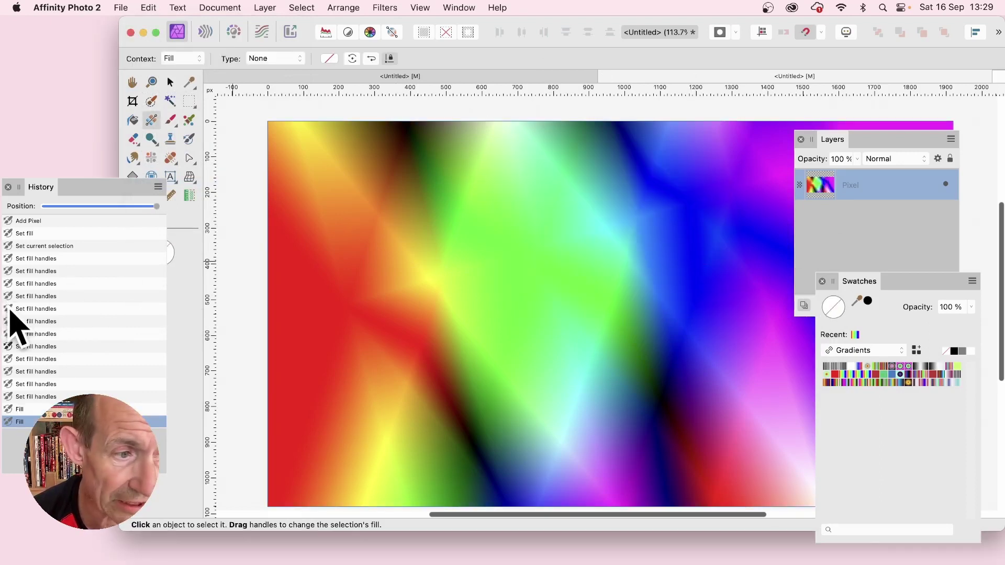
- Repeat the Difference history fill twice more, building swirling rainbow streaks
click(148, 7)
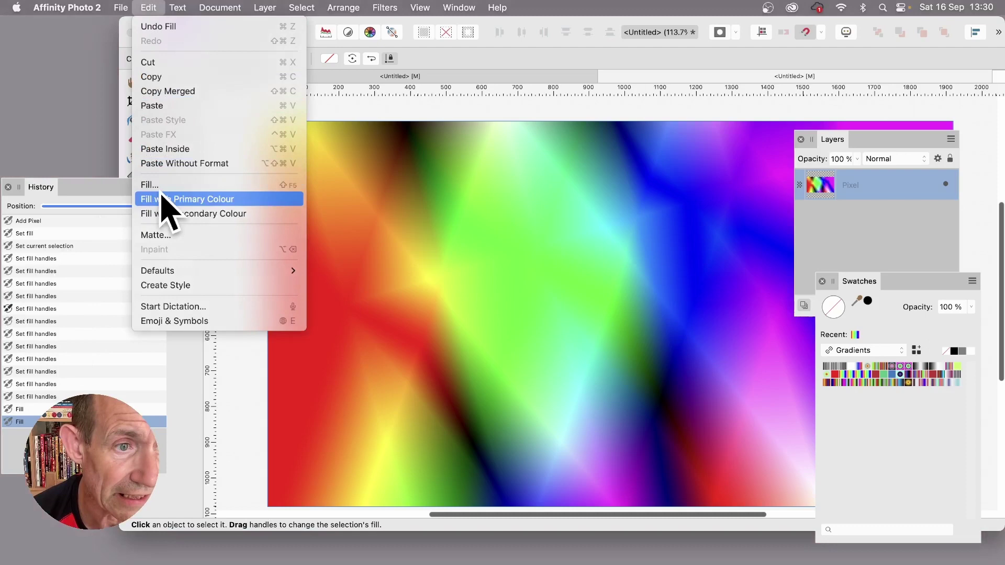
click(159, 184)
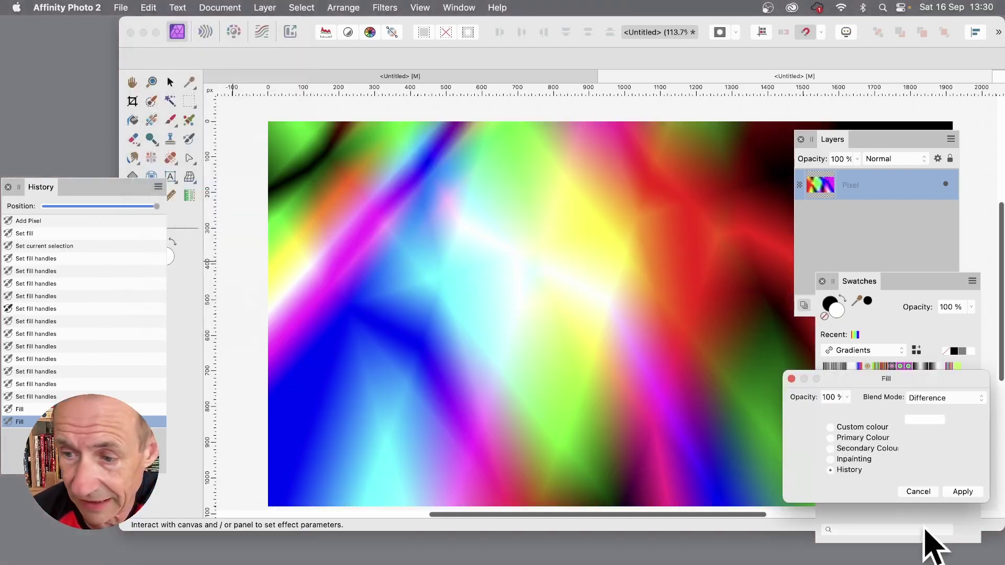
click(963, 491)
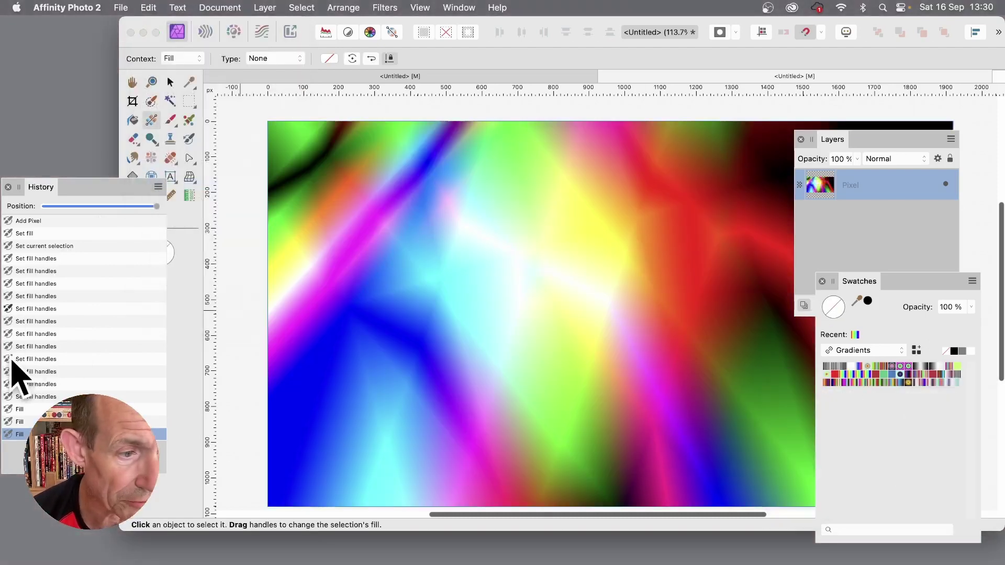
click(151, 7)
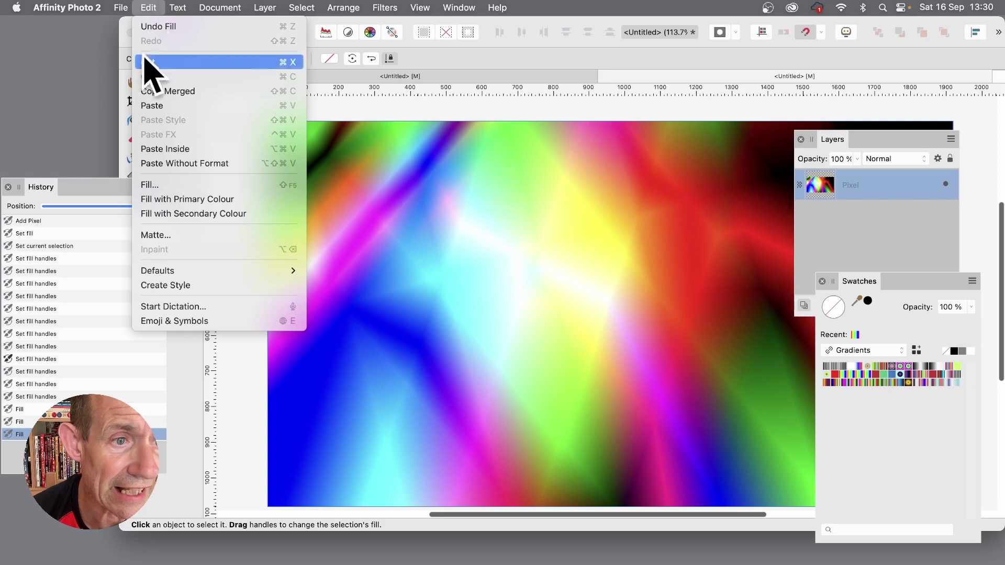
click(142, 185)
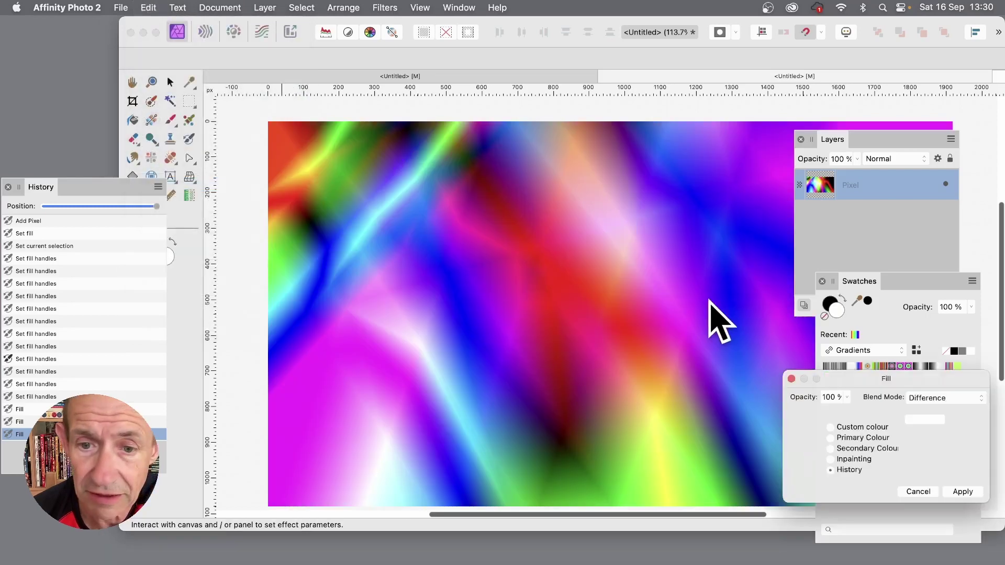
click(962, 491)
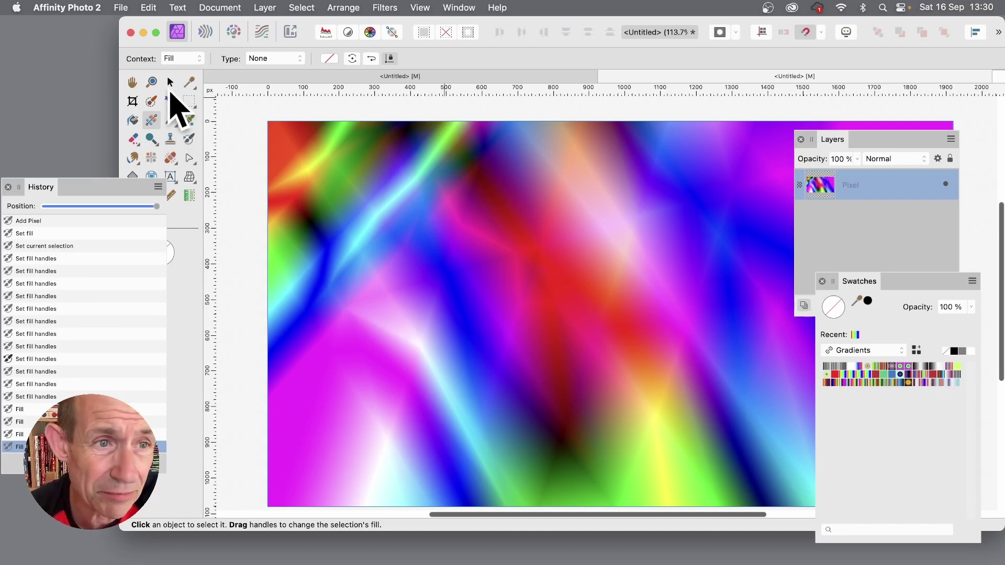
- With the Move Tool active, use New Pattern Layer from Selection to copy the abstract into a Pattern layer
click(170, 82)
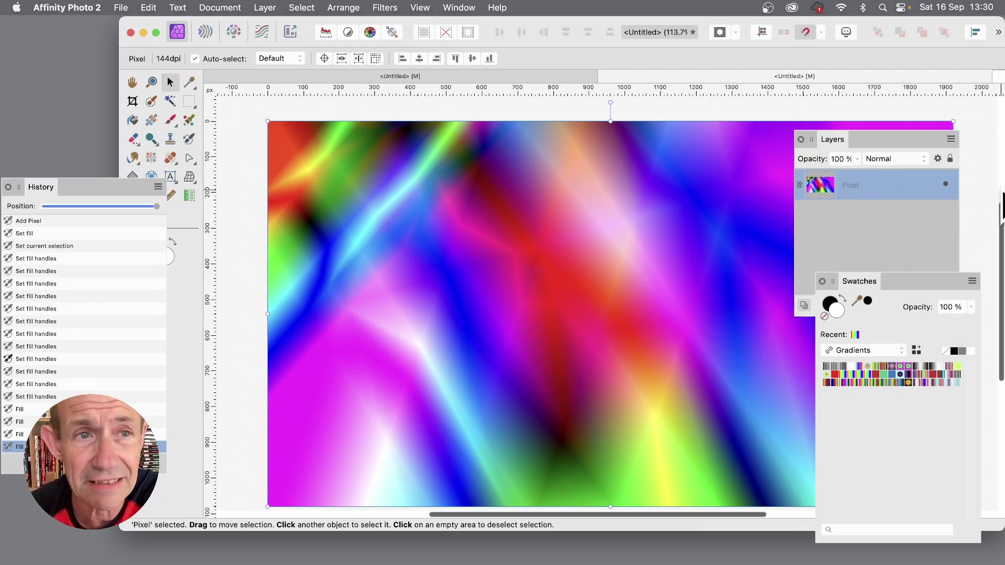
click(265, 8)
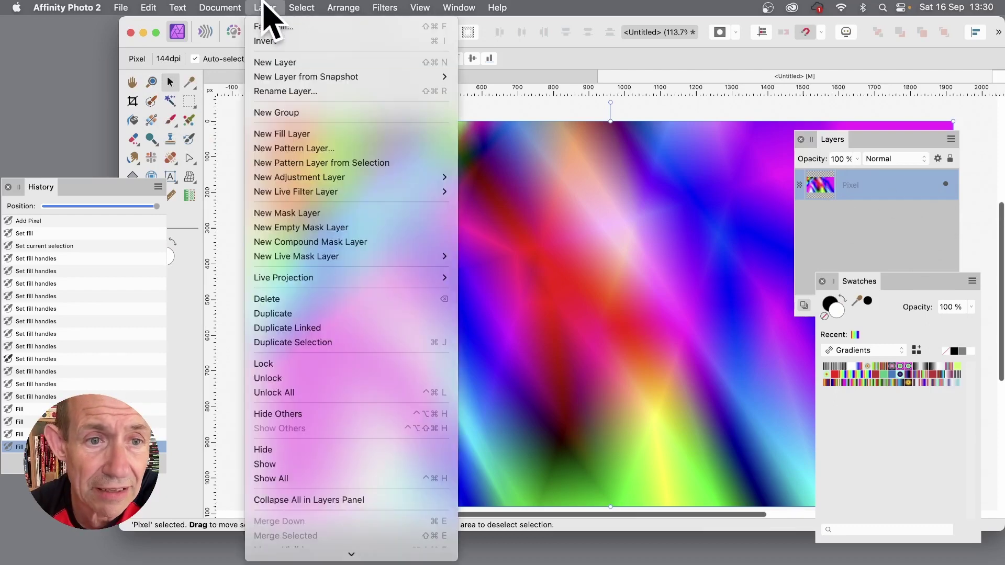
click(285, 163)
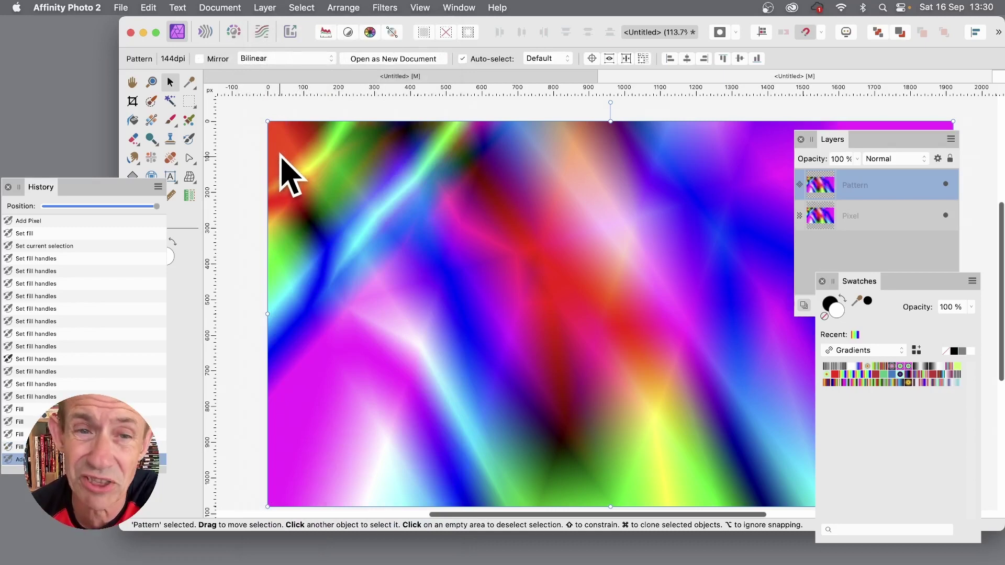
- Scale the pattern tile to about 950 × 534 px with Mirror enabled, and reposition it
drag(268, 121, 599, 376)
drag(700, 410, 562, 327)
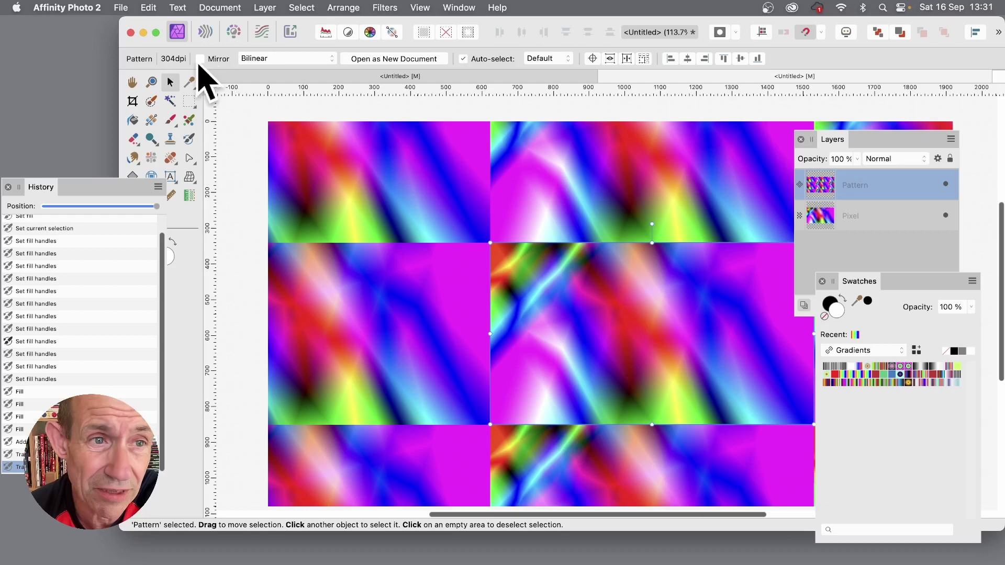
click(199, 58)
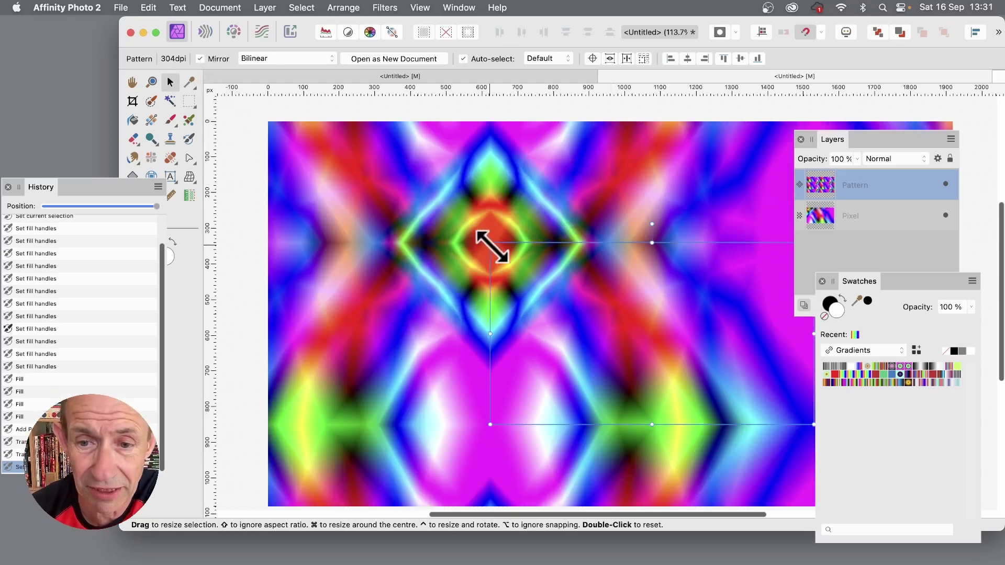
drag(491, 245, 463, 253)
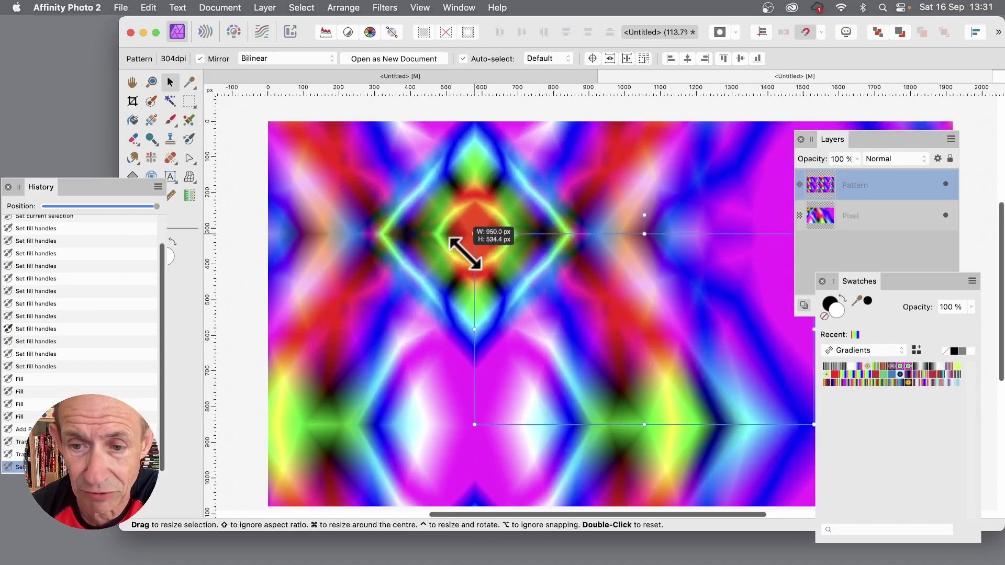
drag(662, 324, 563, 295)
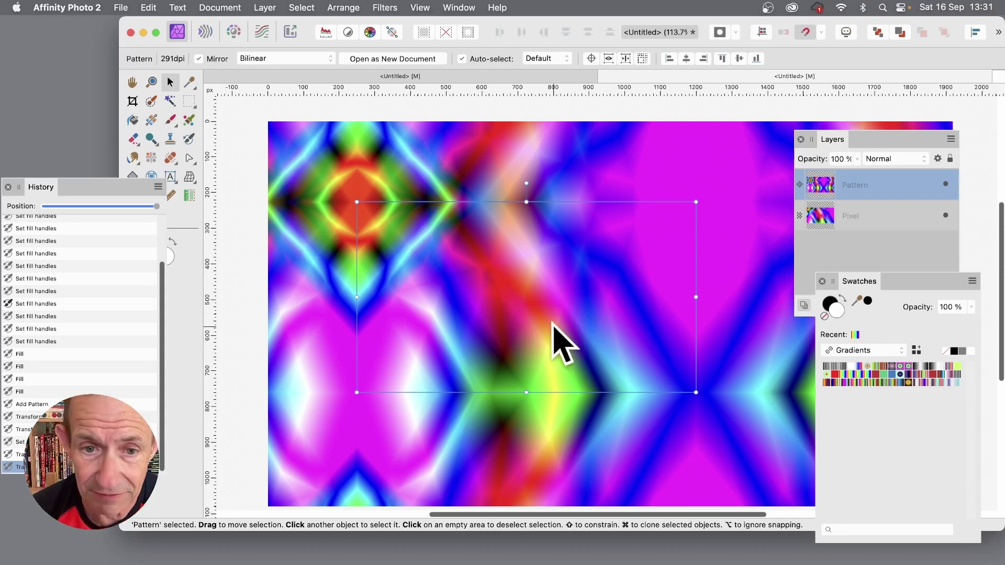
- Shift the pattern up-left, duplicate it with Cmd+J, and set the copy to Difference blend mode
drag(554, 341, 443, 225)
key(super+j)
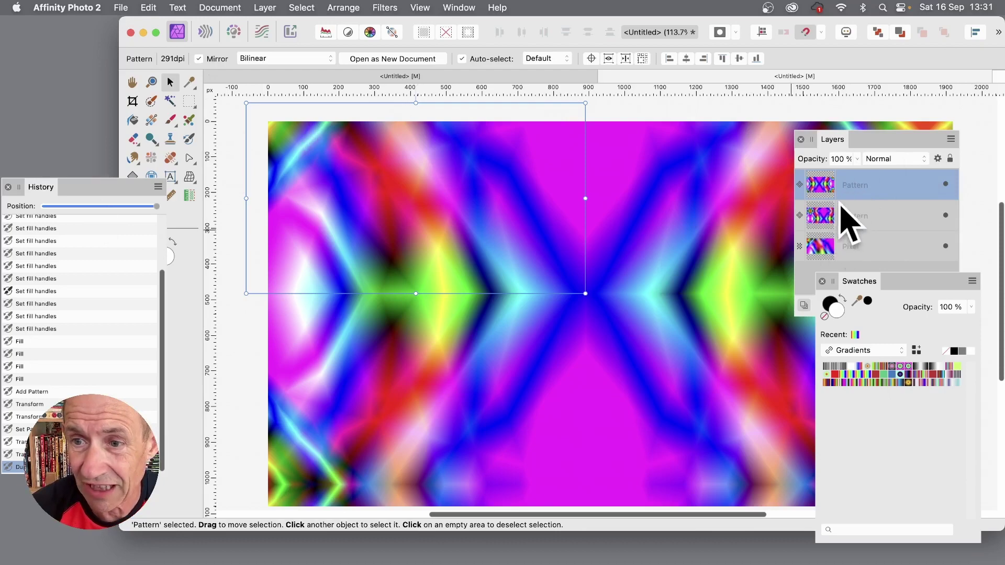
click(888, 160)
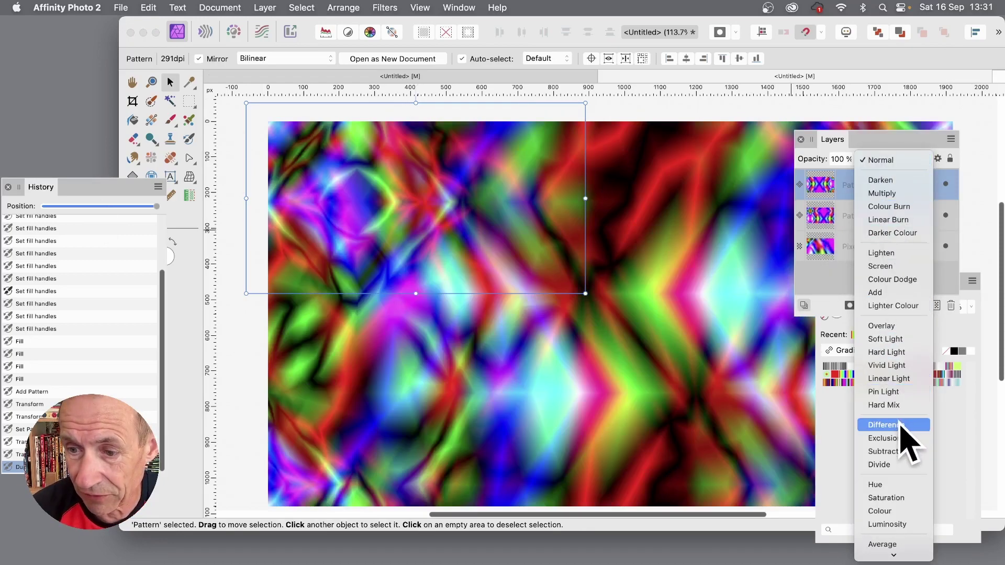
click(896, 424)
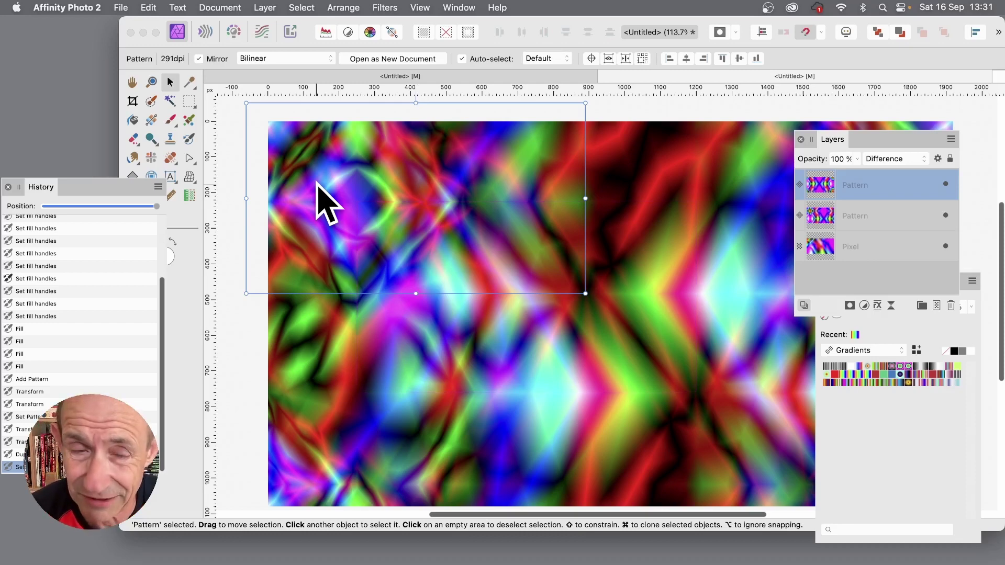
- Merge visible layers, then mesh-warp the top edge down and bottom edge up into a lens shape
click(266, 8)
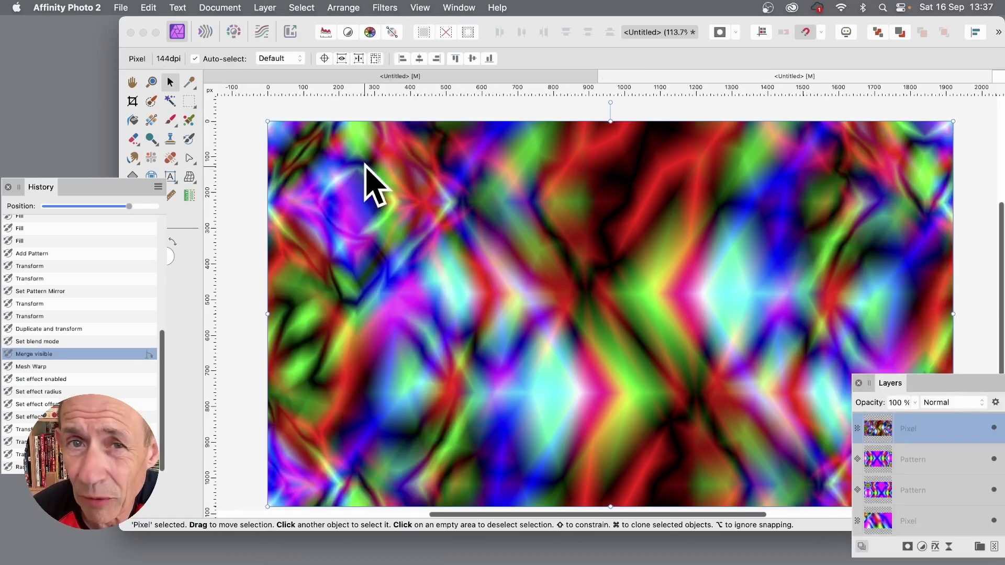
click(382, 7)
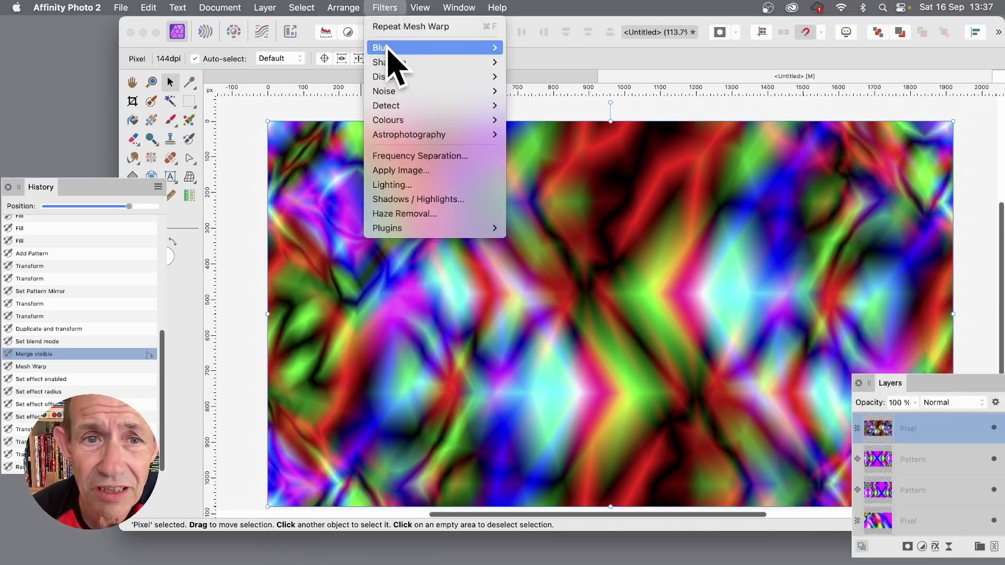
mouse_move(395, 80)
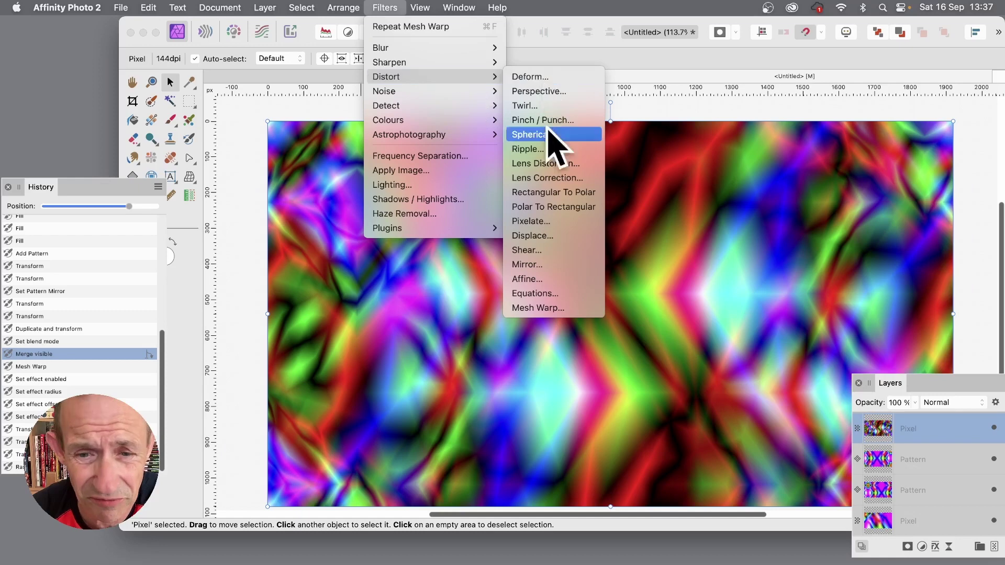
click(544, 307)
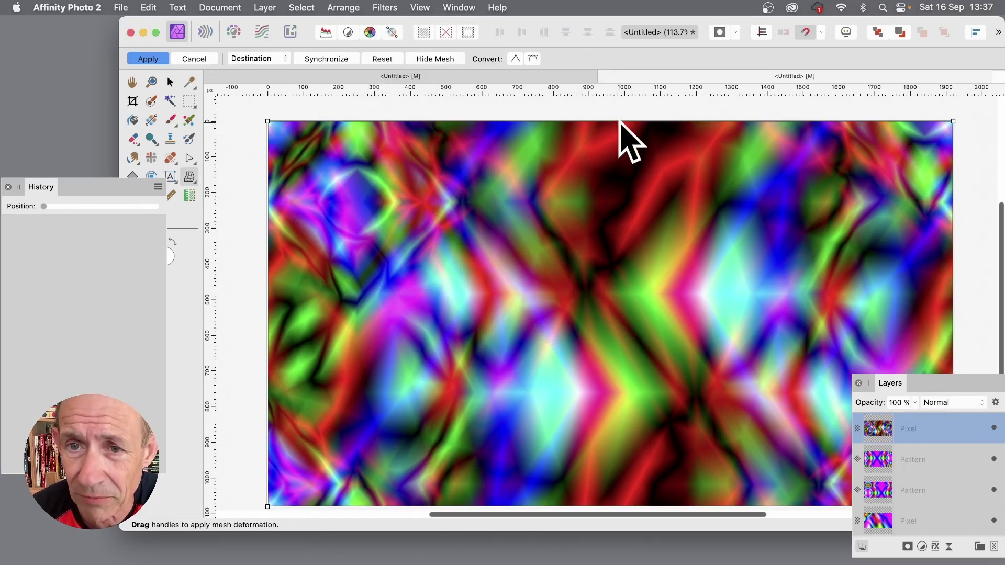
drag(619, 121, 604, 381)
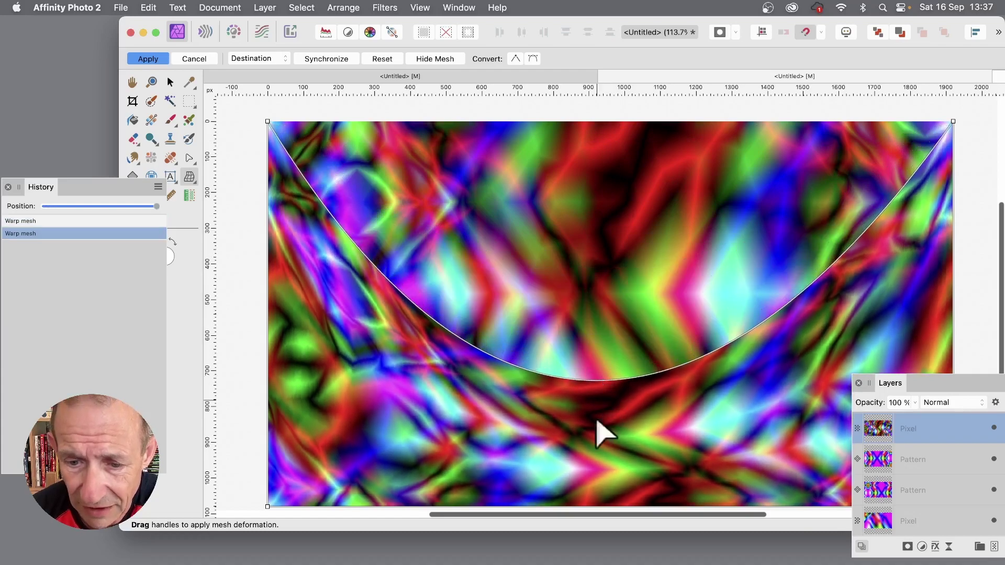
drag(607, 500, 579, 142)
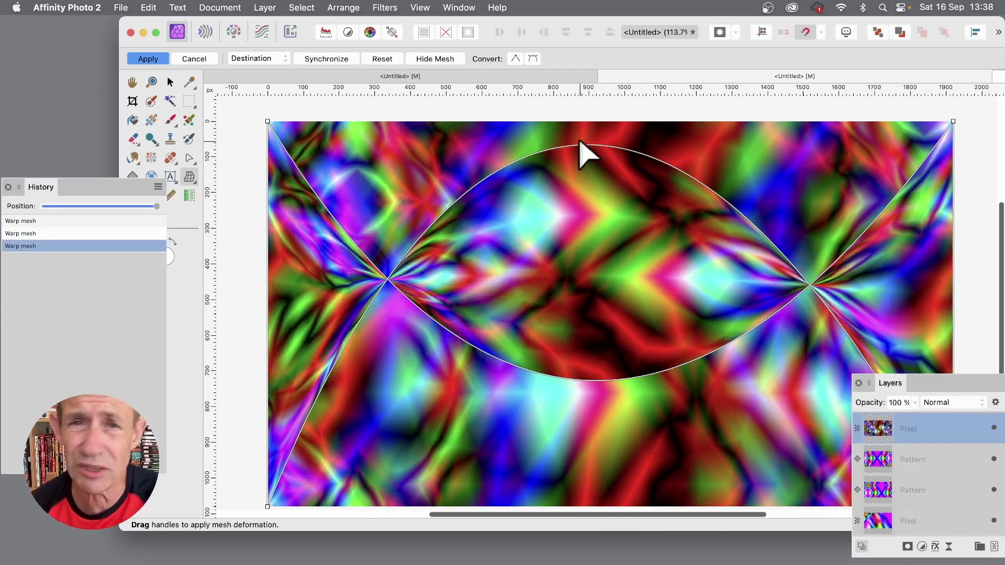
click(149, 59)
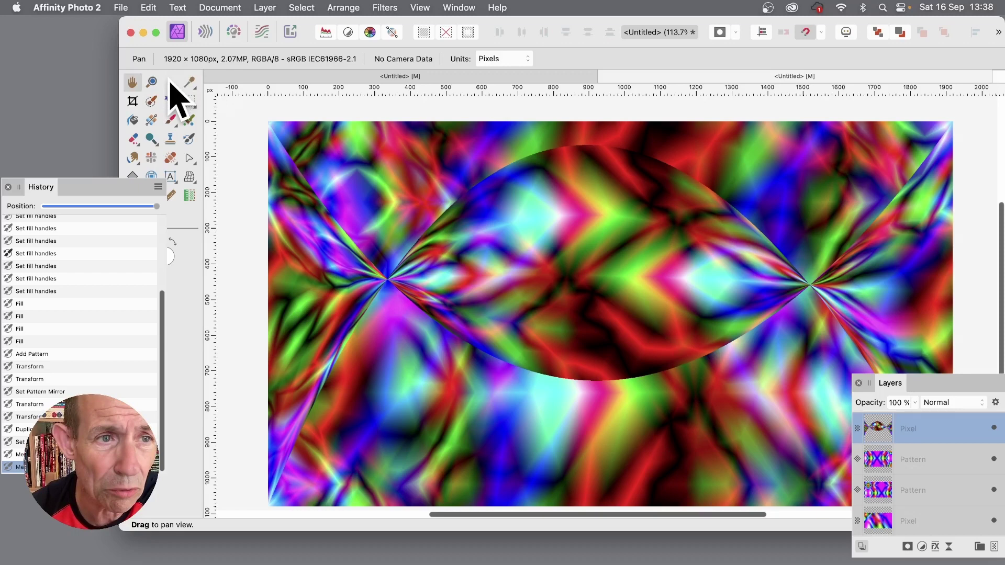
- With the Move Tool active, create a new Pattern layer from the warped lens pixel layer
click(170, 82)
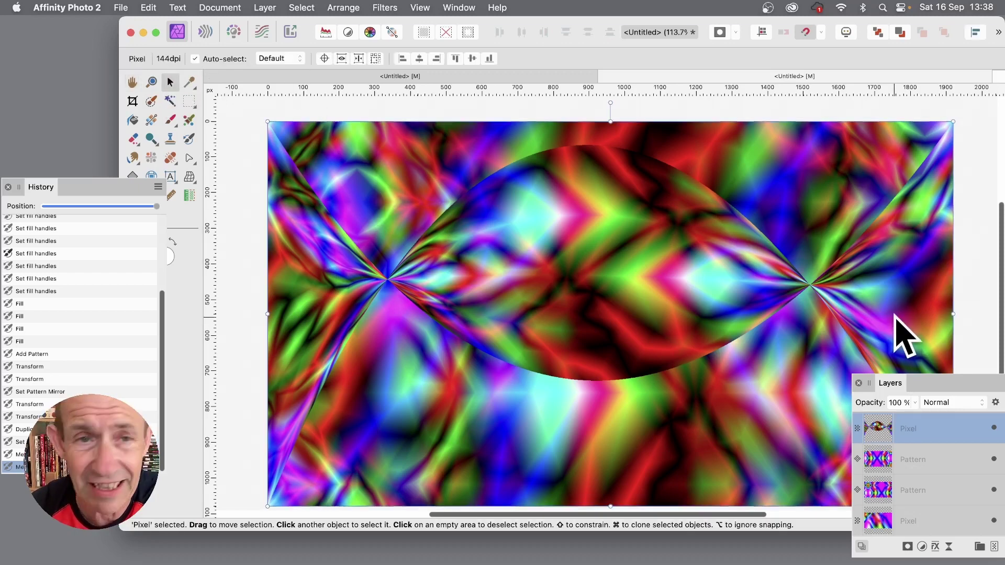
click(269, 7)
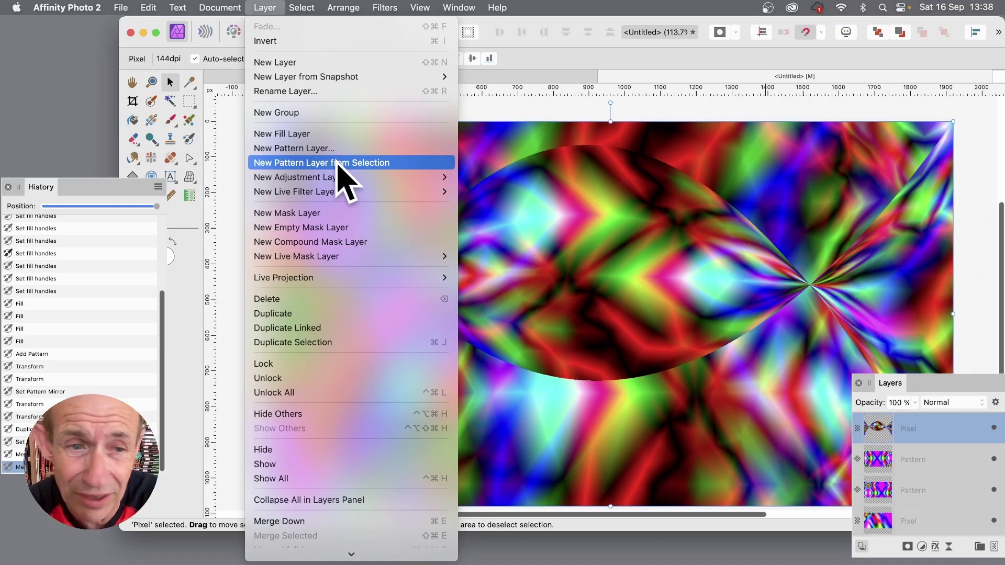
click(338, 163)
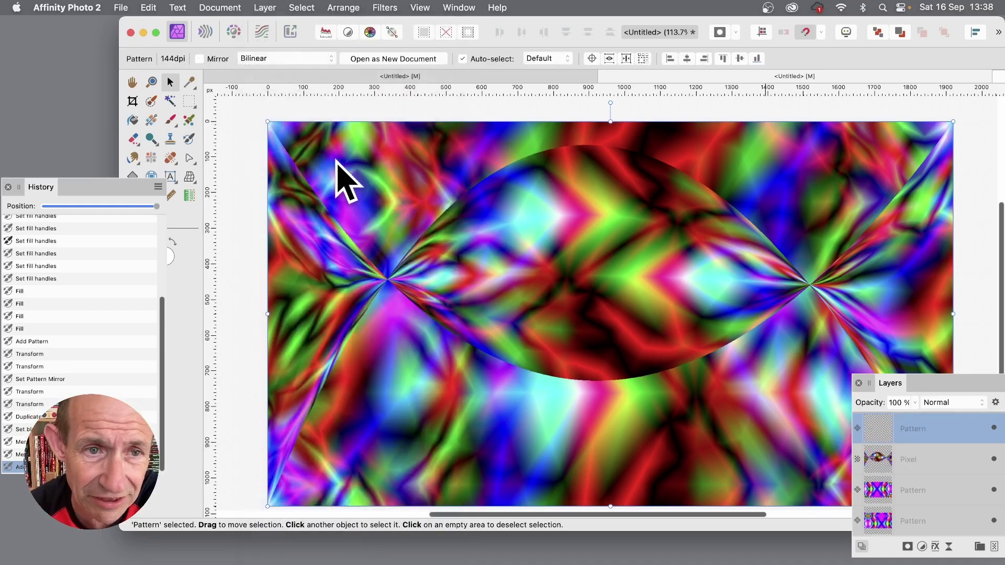
- Turn on Mirror for the pattern and scale it down so lens tiles repeat across the canvas
drag(267, 122, 460, 220)
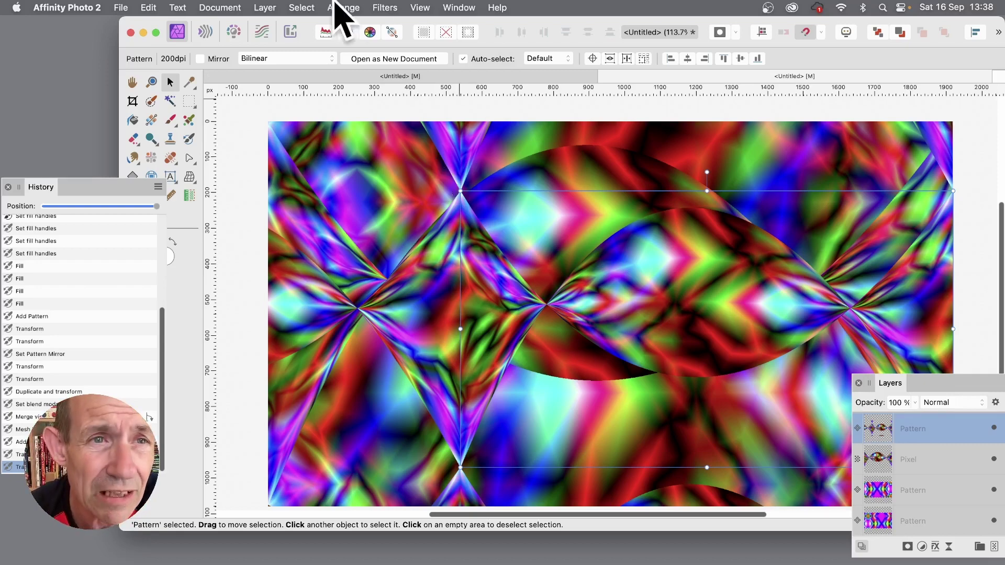
click(201, 58)
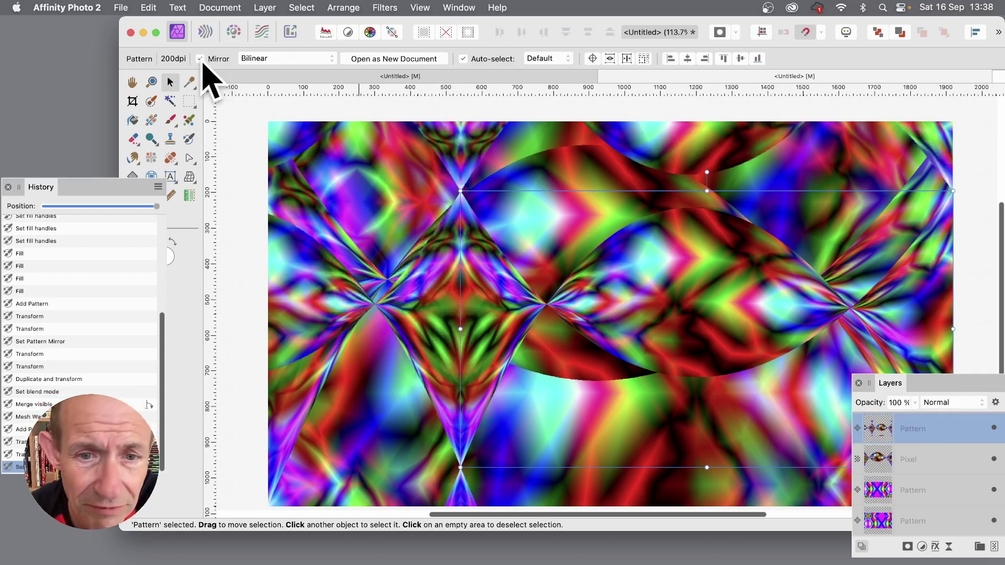
drag(464, 336, 410, 298)
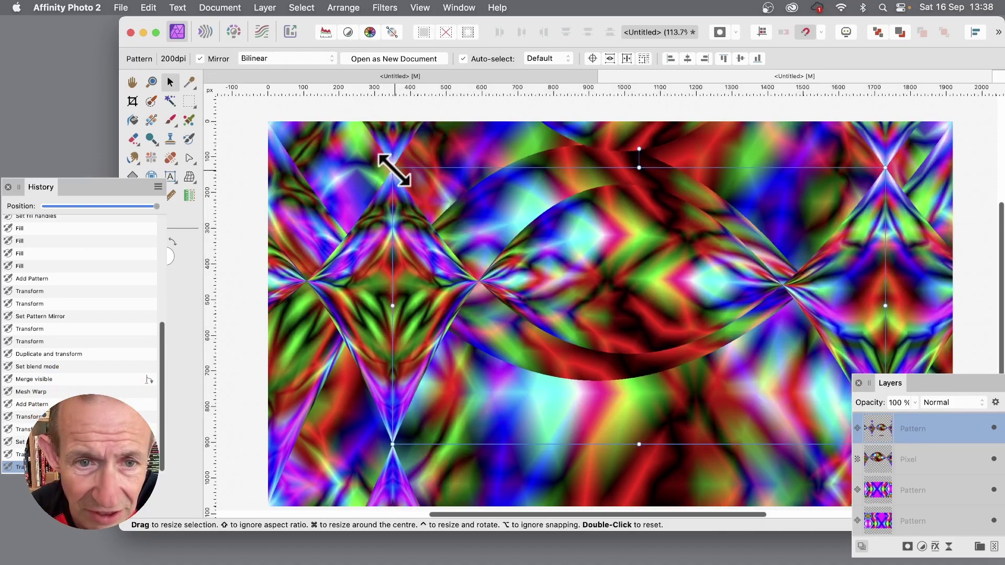
drag(392, 166, 453, 203)
drag(740, 321, 669, 267)
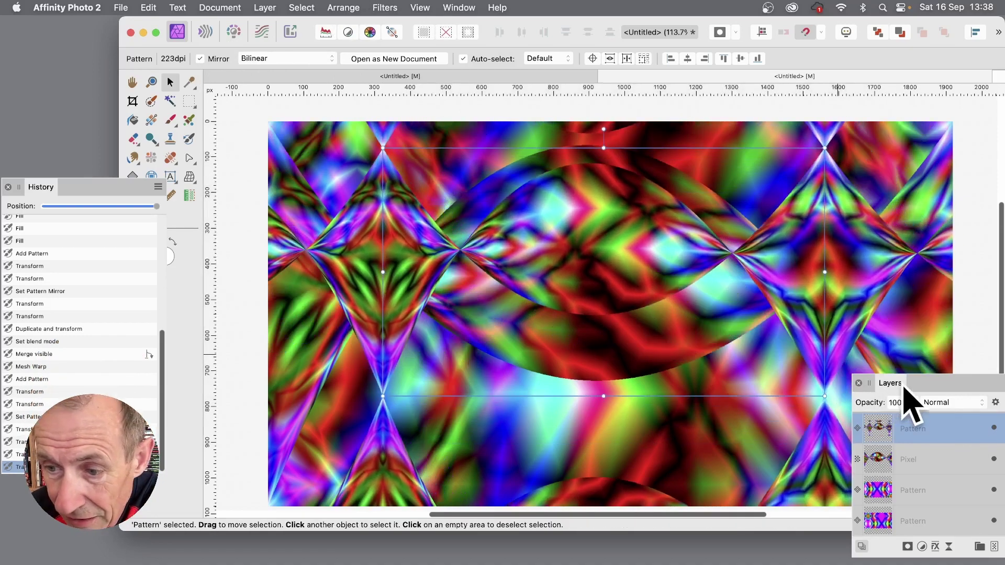
drag(905, 388, 829, 277)
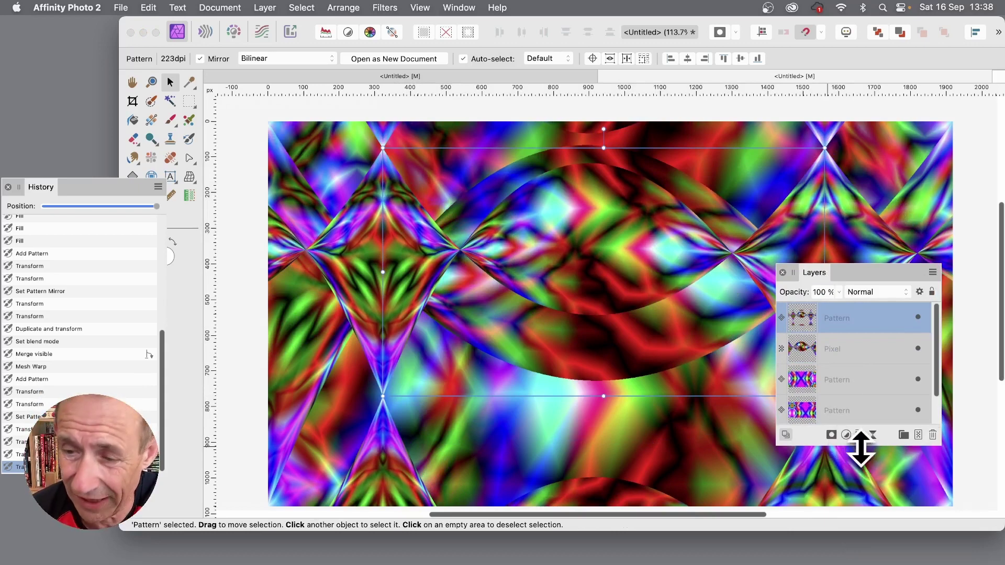
- Add an Outer Shadow of 12.5 px radius, 25 px offset and 69% intensity to the pattern
click(859, 435)
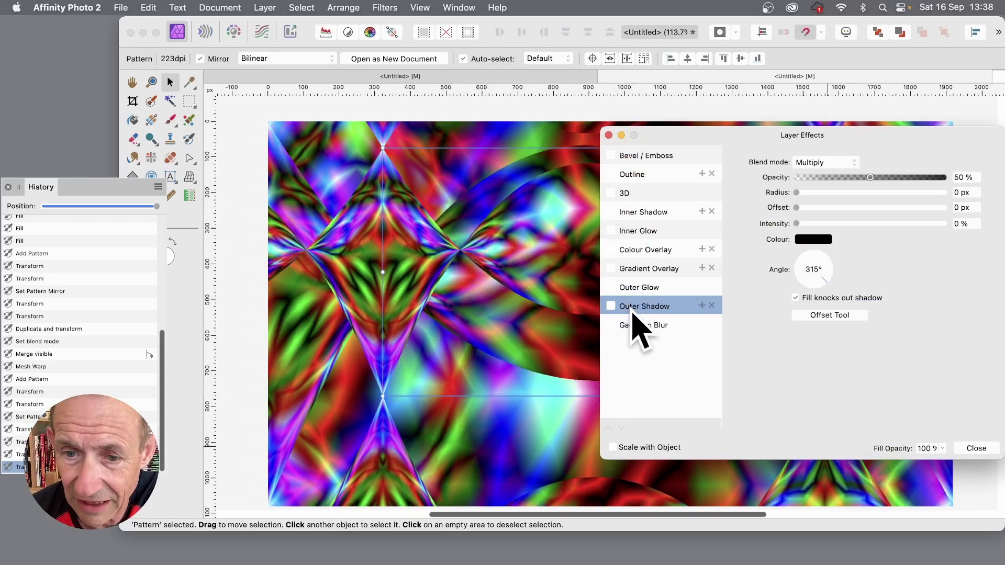
click(611, 306)
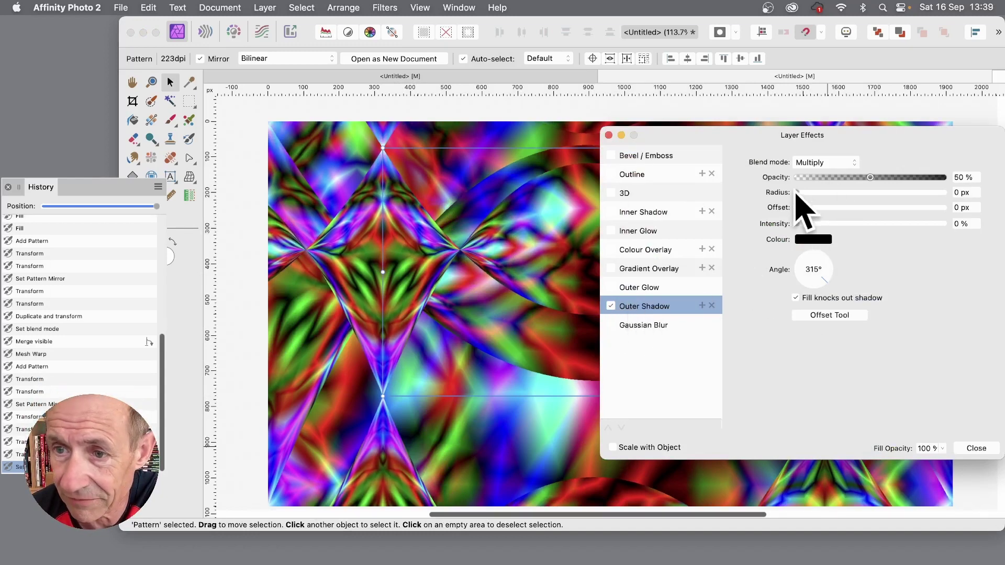
drag(796, 193, 864, 193)
drag(864, 207, 884, 207)
drag(884, 224, 897, 224)
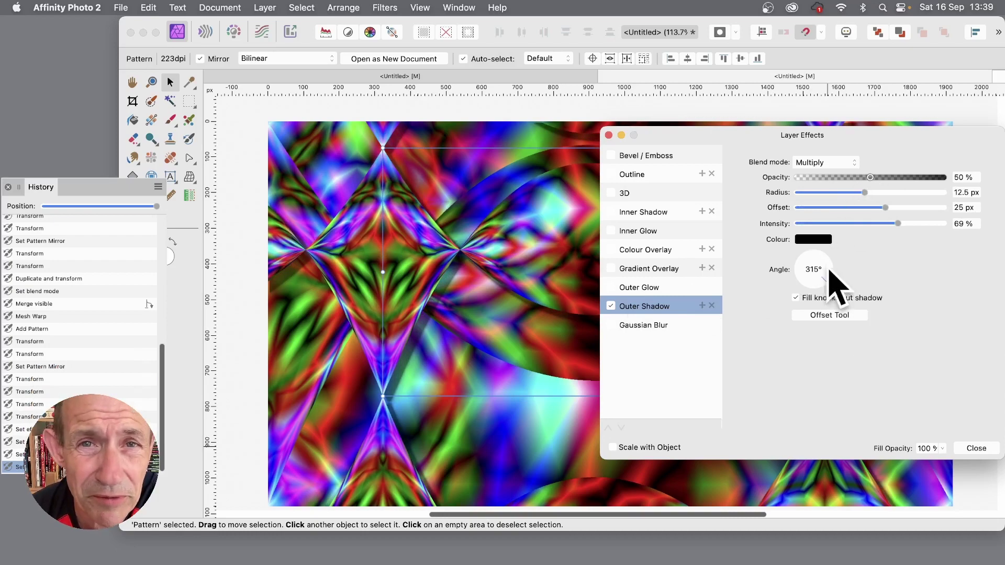
click(972, 448)
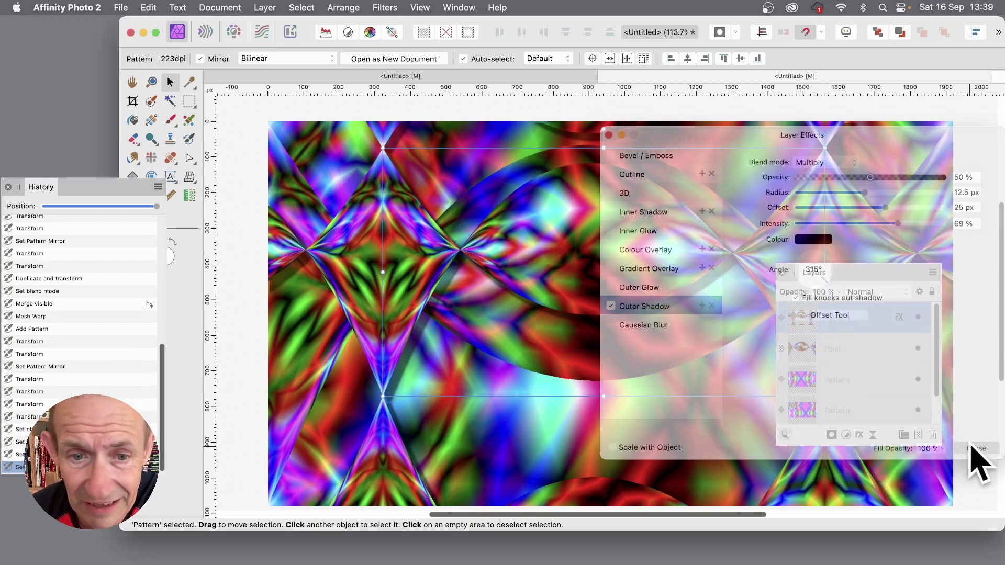
drag(669, 336, 571, 362)
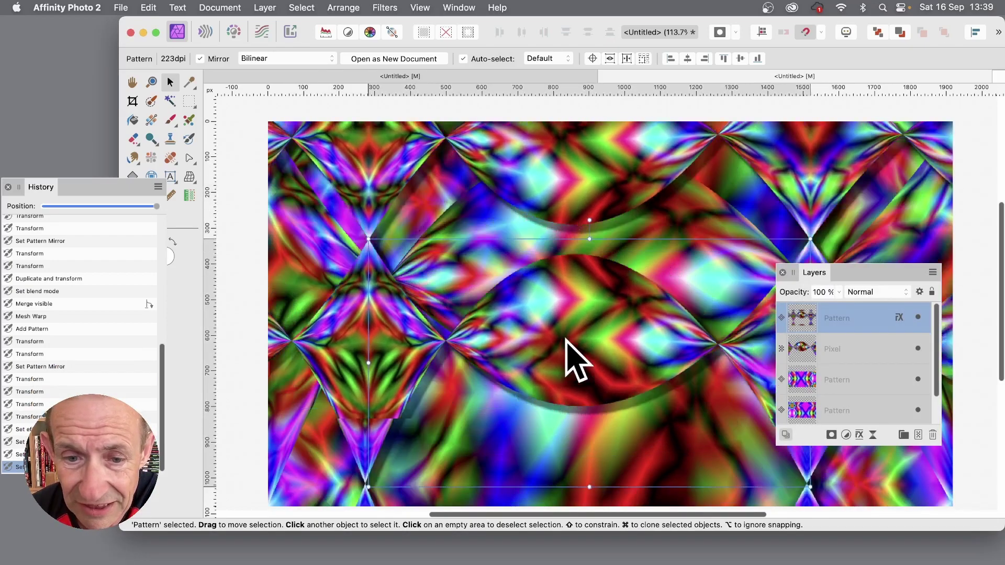
- Shrink the pattern, duplicate it, and rotate the copy 90° so its lenses run vertically
drag(363, 235, 485, 304)
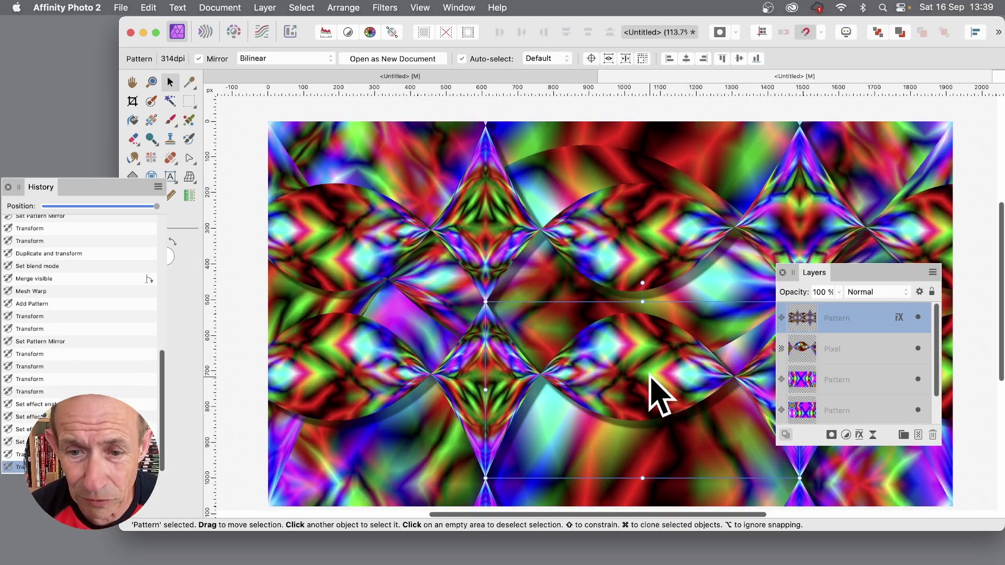
drag(650, 373, 561, 302)
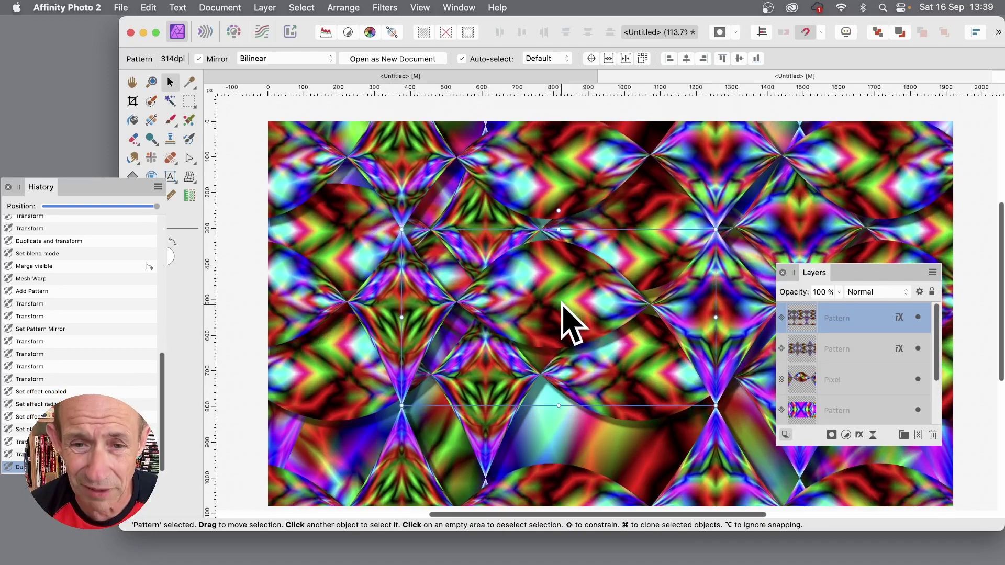
drag(395, 220, 642, 190)
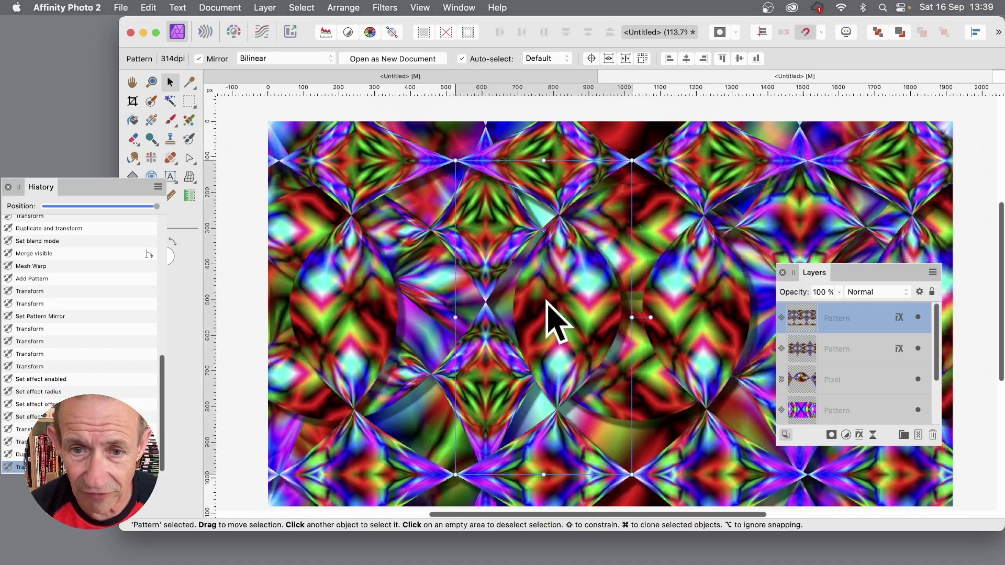
drag(546, 301, 527, 305)
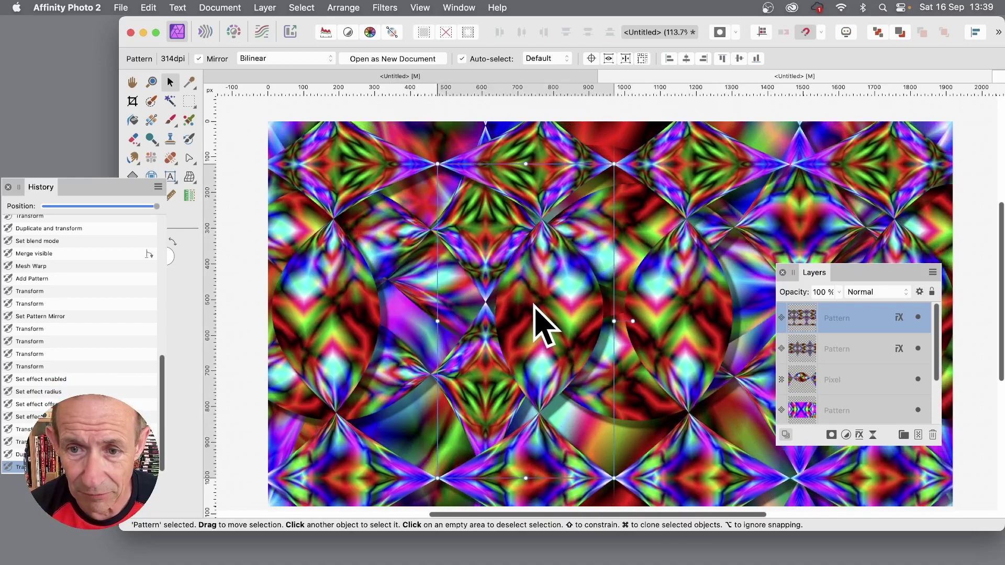
- Select both Pattern layers, shrink them together and move them up and left
shift+click(801, 348)
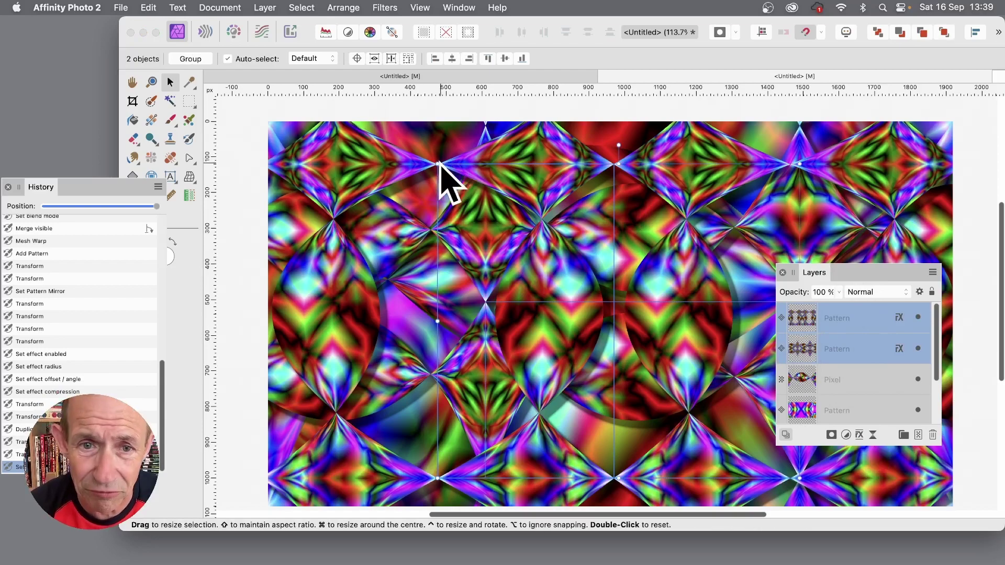
drag(437, 164, 603, 314)
drag(664, 410, 480, 302)
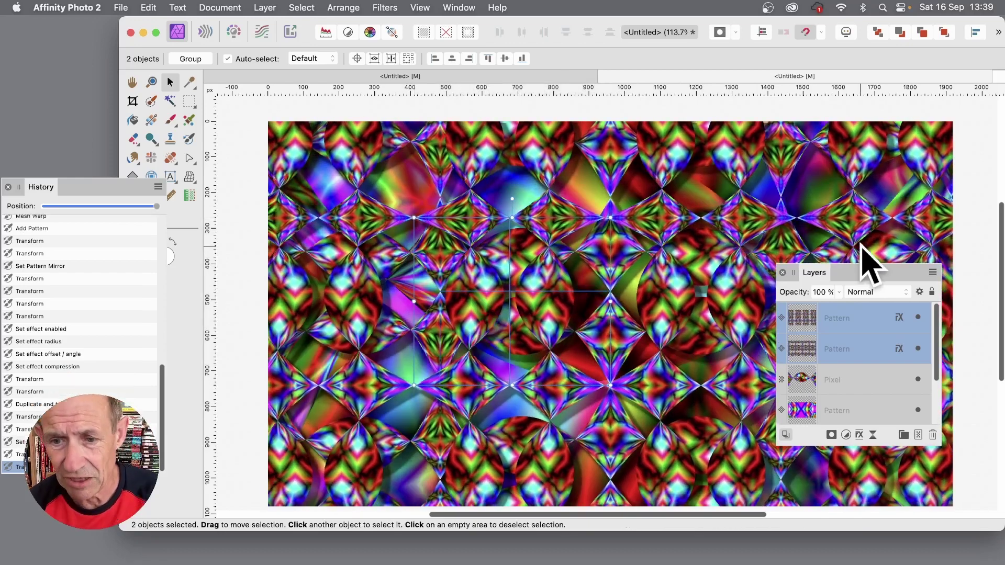
- Delete the merged Pixel layer, keeping the two Pattern layers over the rainbow layer
click(864, 381)
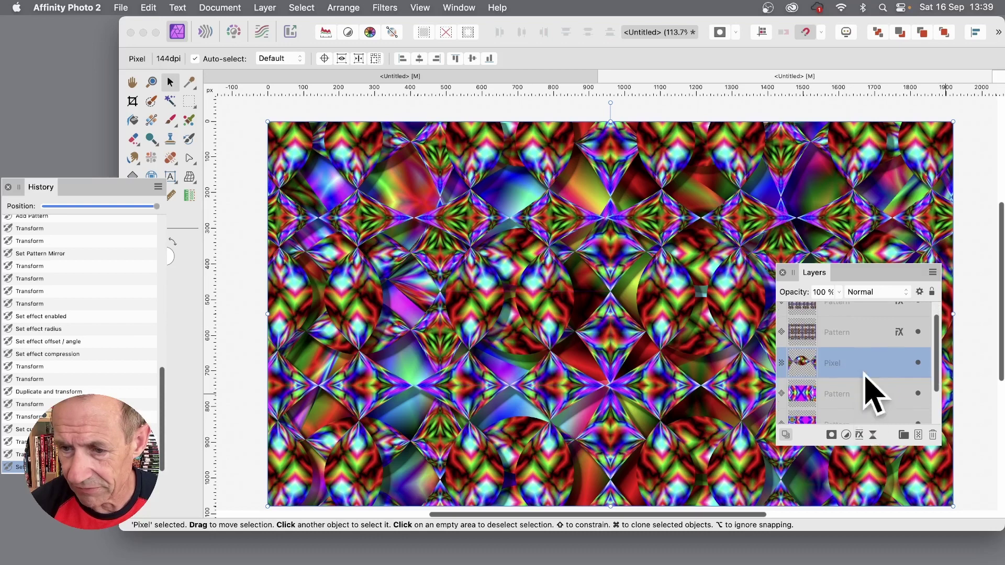
scroll(855, 382, down, 3)
shift+click(854, 394)
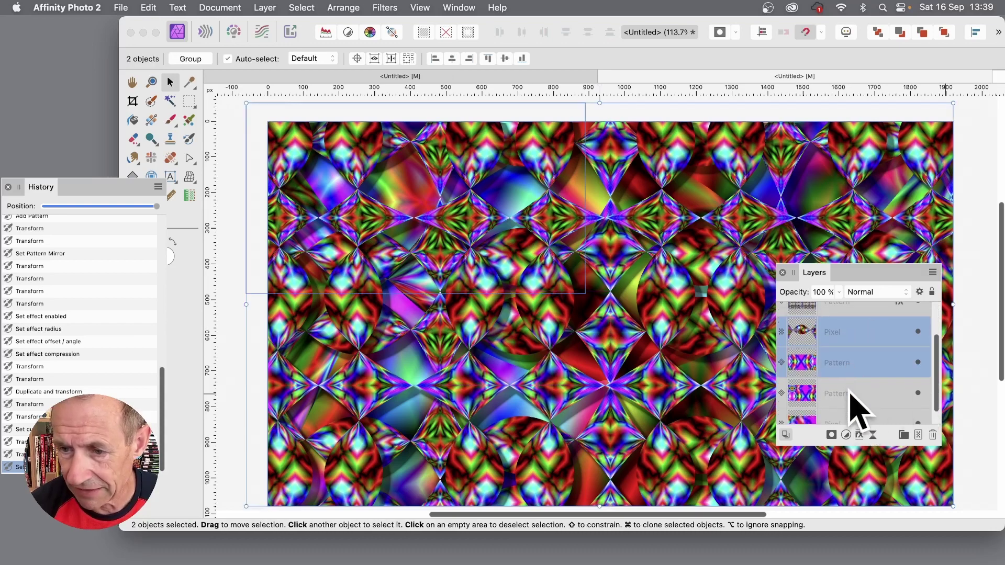
scroll(896, 405, down, 1)
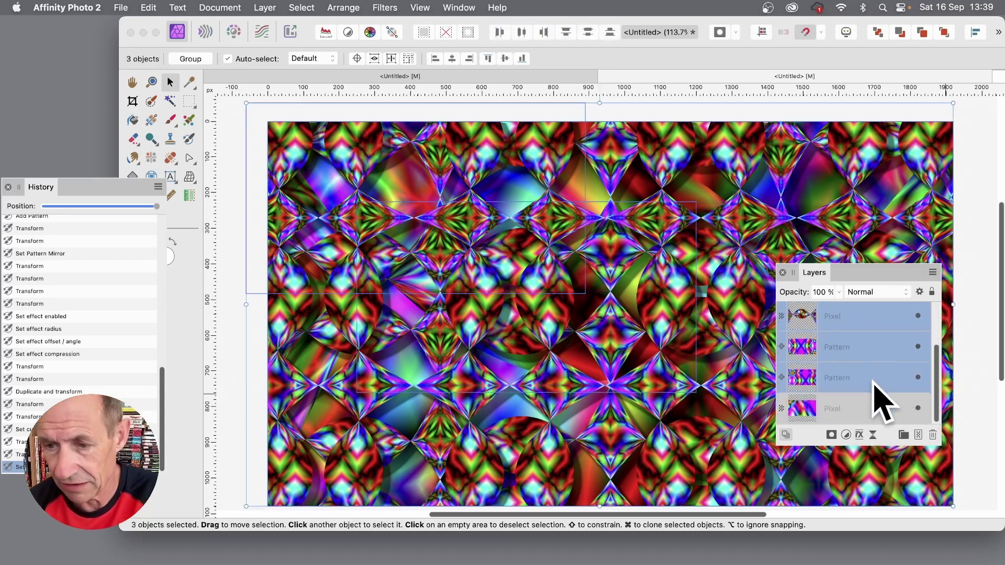
key(Delete)
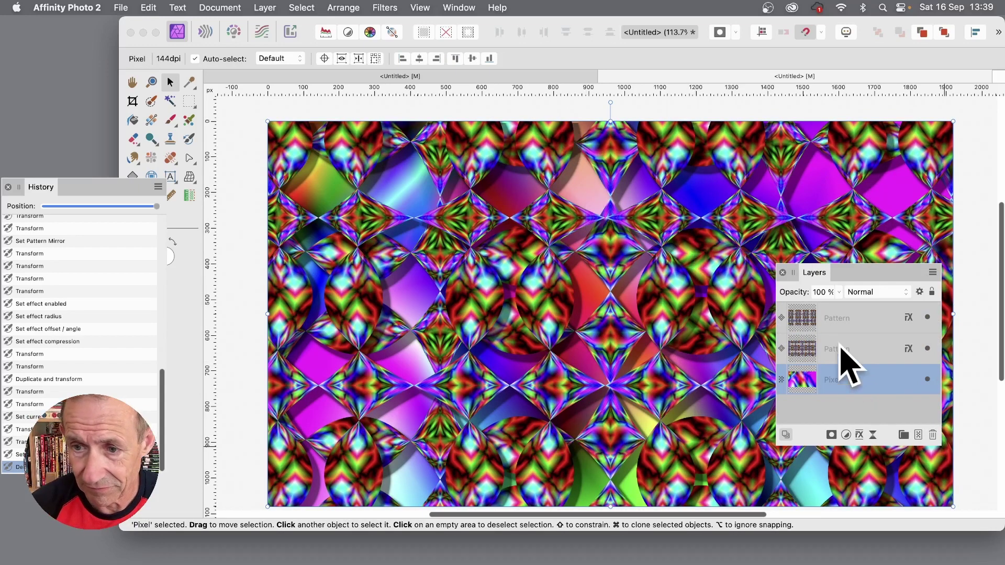
- Scale both Pattern layers down to about 310×250 and shift them up and left
click(810, 326)
shift+click(812, 351)
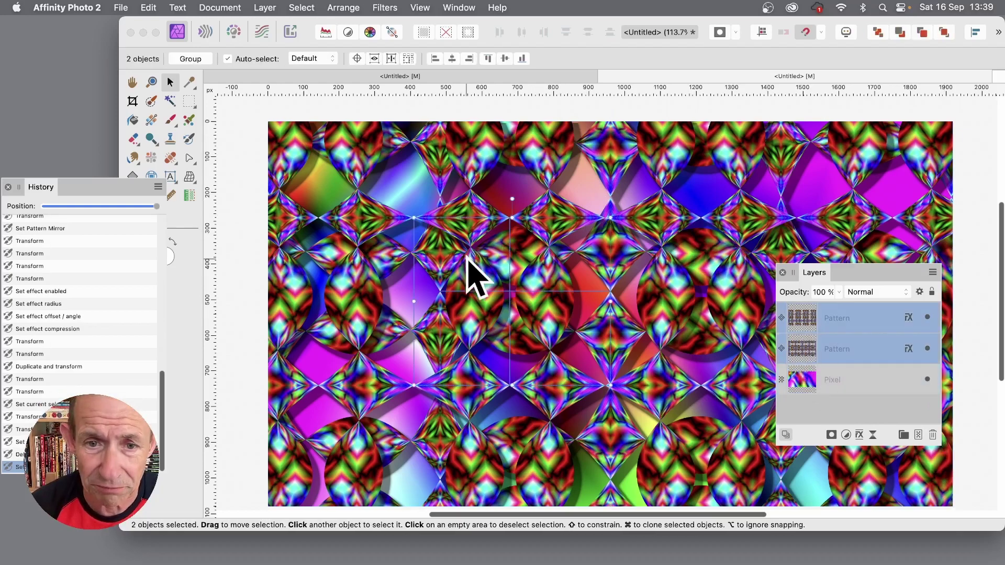
drag(452, 259, 470, 313)
drag(433, 274, 522, 353)
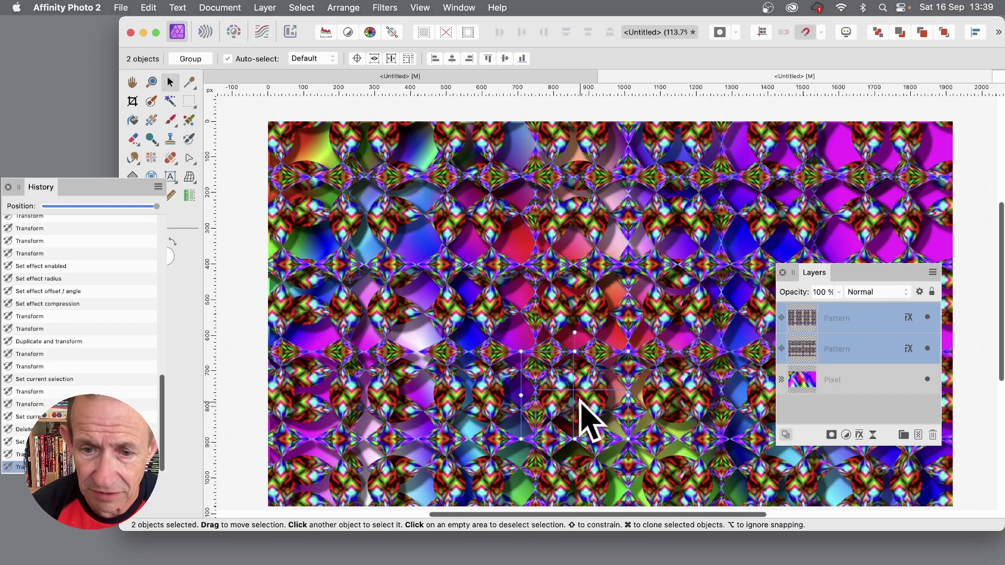
drag(588, 415, 522, 330)
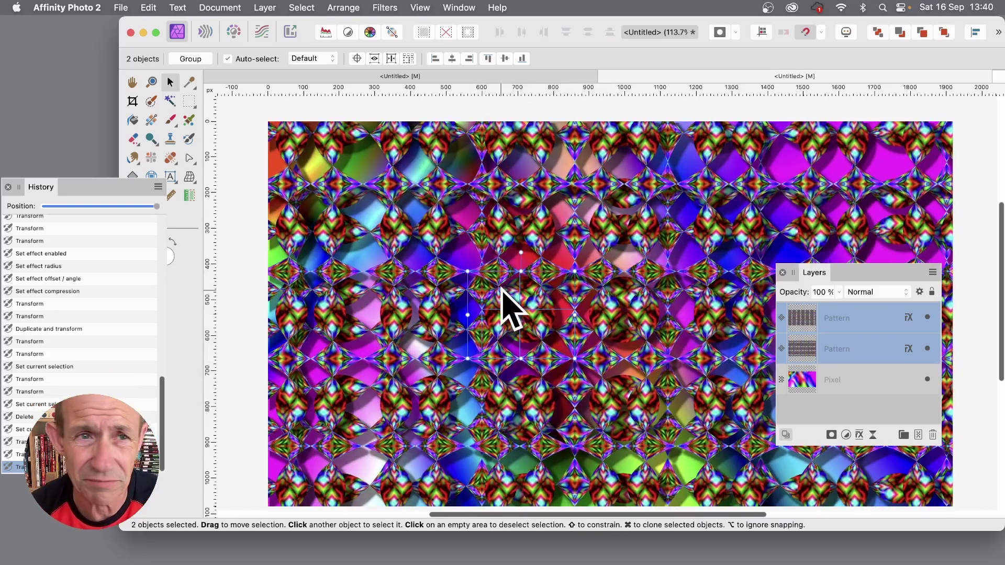
- Use Layer > Merge Visible to flatten the interlocking lens pattern into a new Pixel layer
click(272, 8)
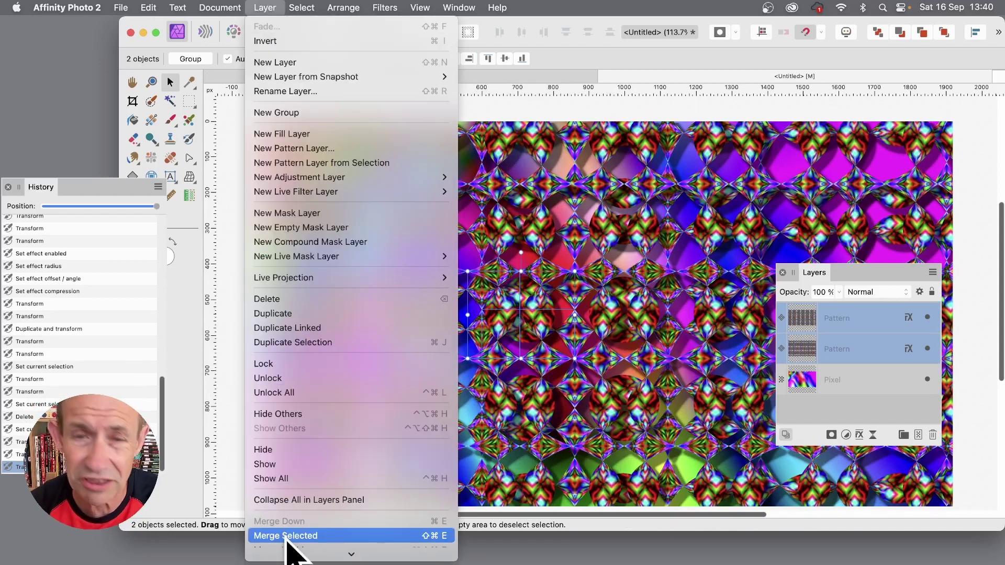
scroll(298, 513, down, 4)
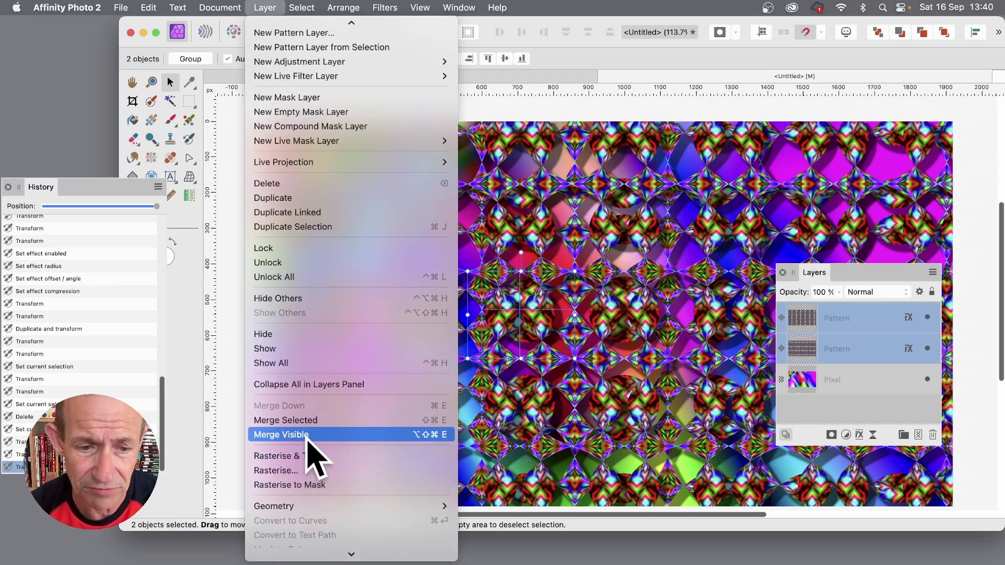
click(308, 440)
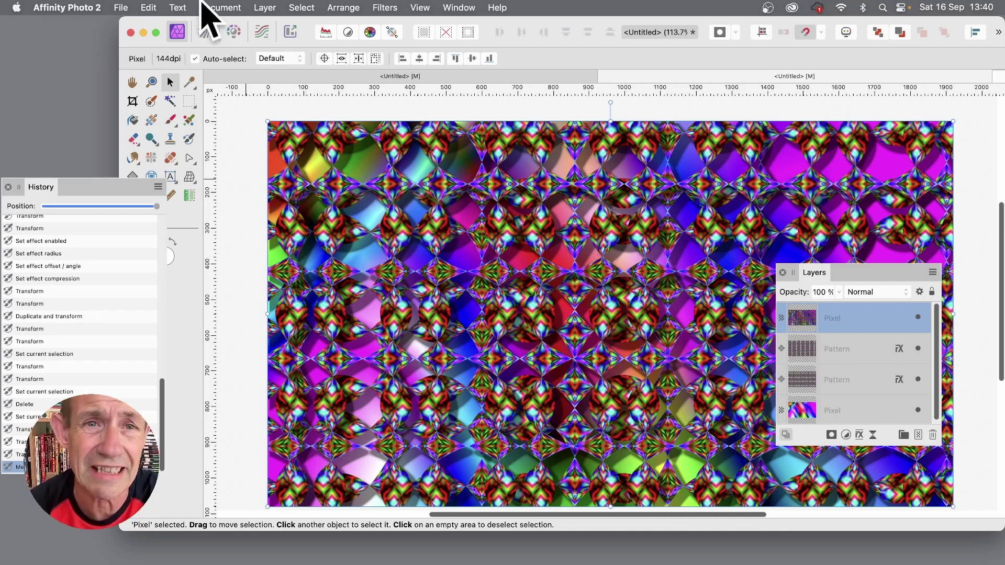
- Open Filters > Distort > Equations for the merged layer and move the dialog toward the centre
click(386, 4)
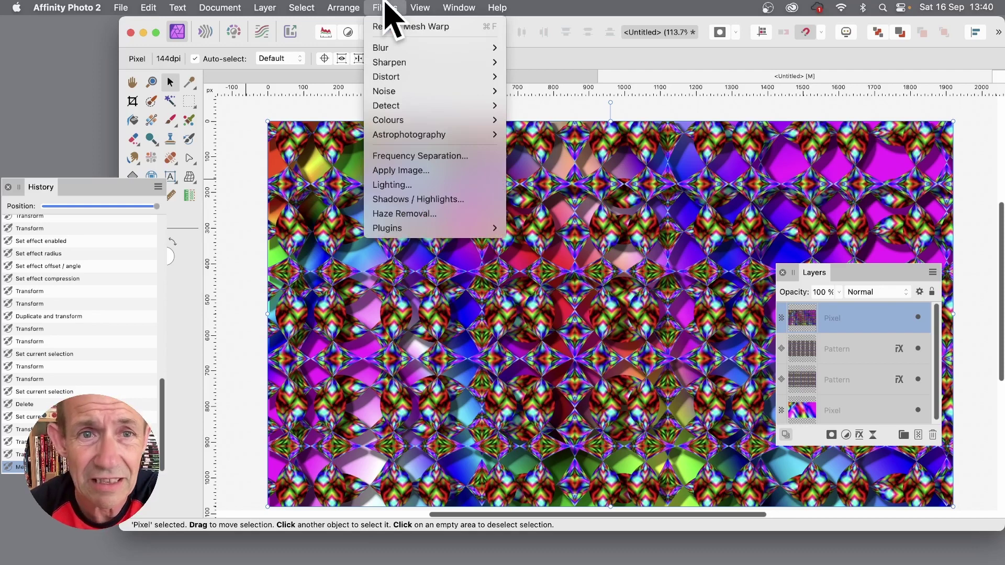
mouse_move(379, 77)
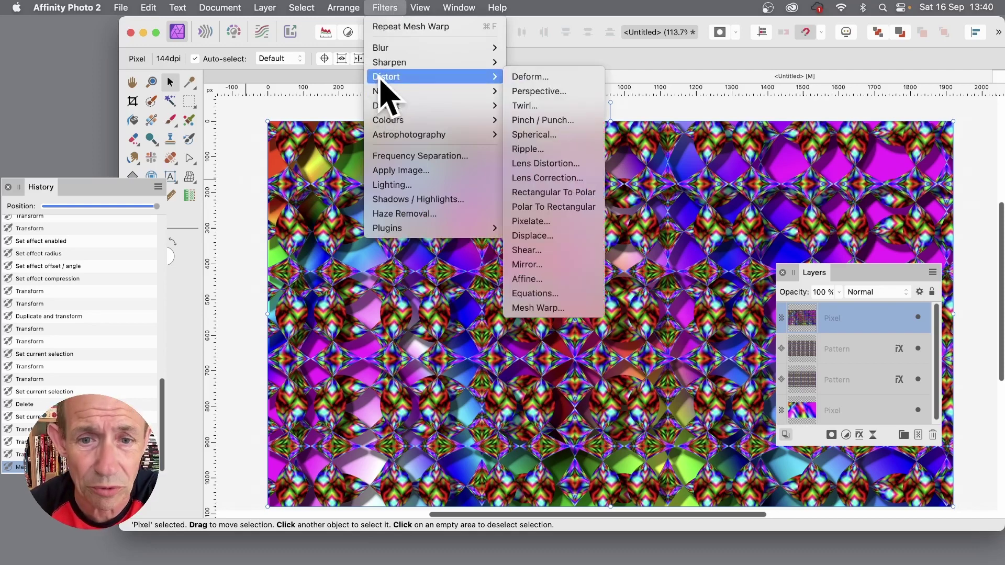
click(540, 294)
drag(896, 157, 618, 161)
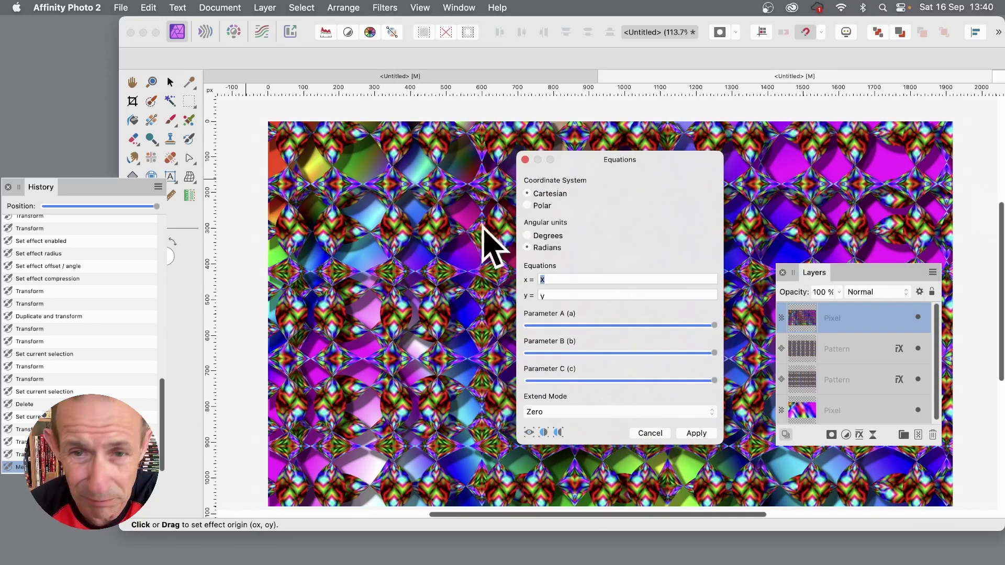
- Switch Equations to Polar with r = r/3 and t = t*5, and reposition the starburst centre
click(531, 206)
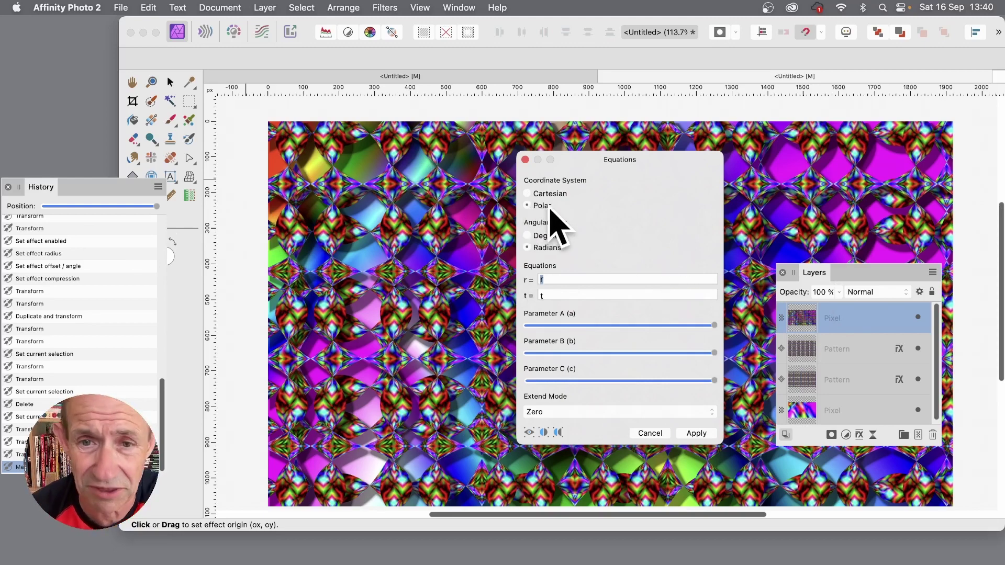
drag(591, 160, 702, 141)
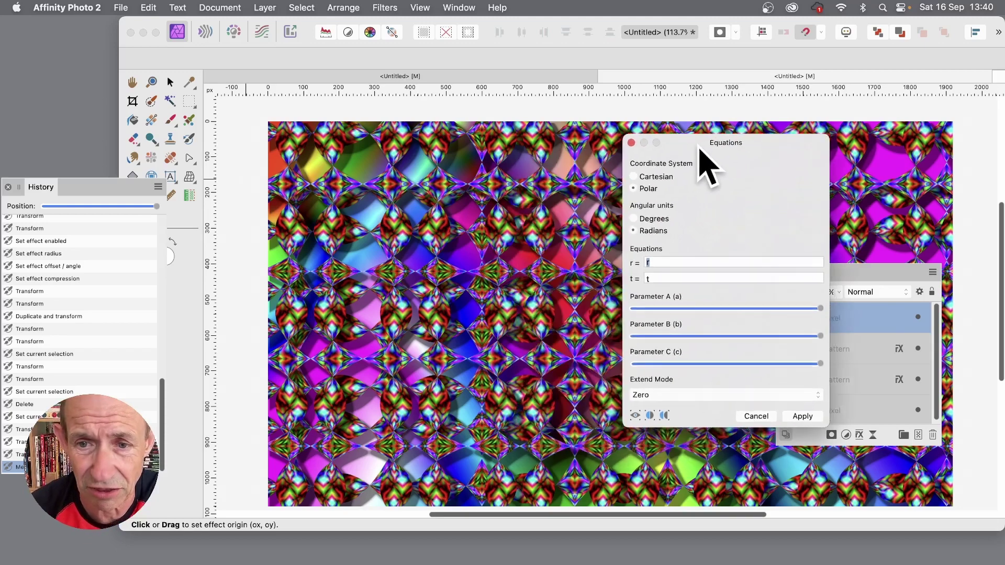
click(659, 260)
text(/3)
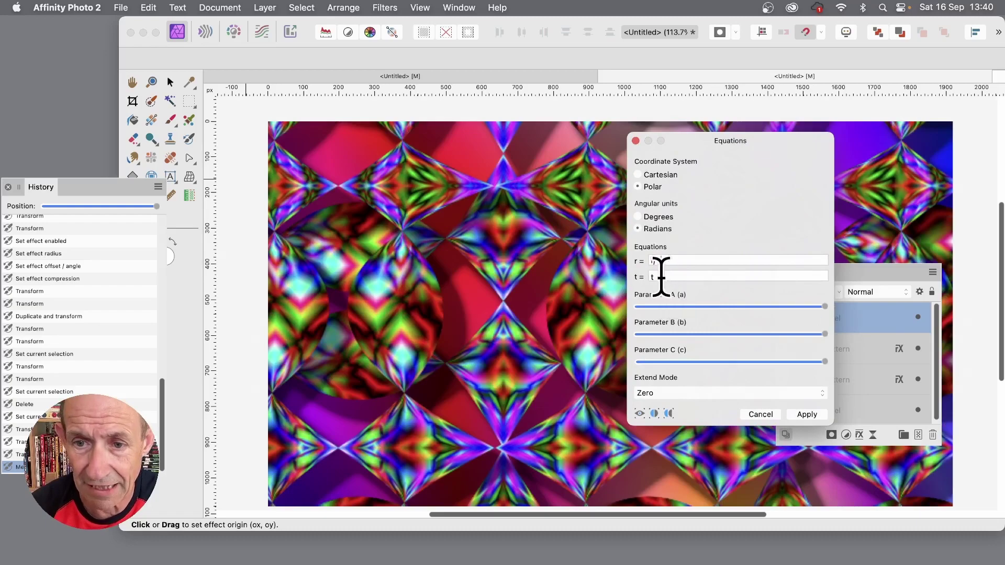
click(693, 276)
text(*5)
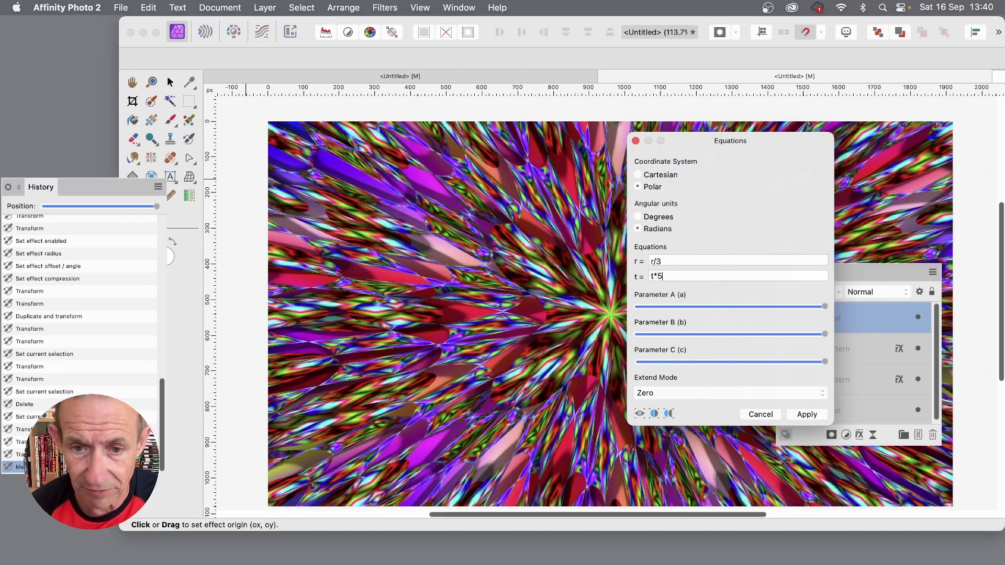
drag(611, 319, 560, 321)
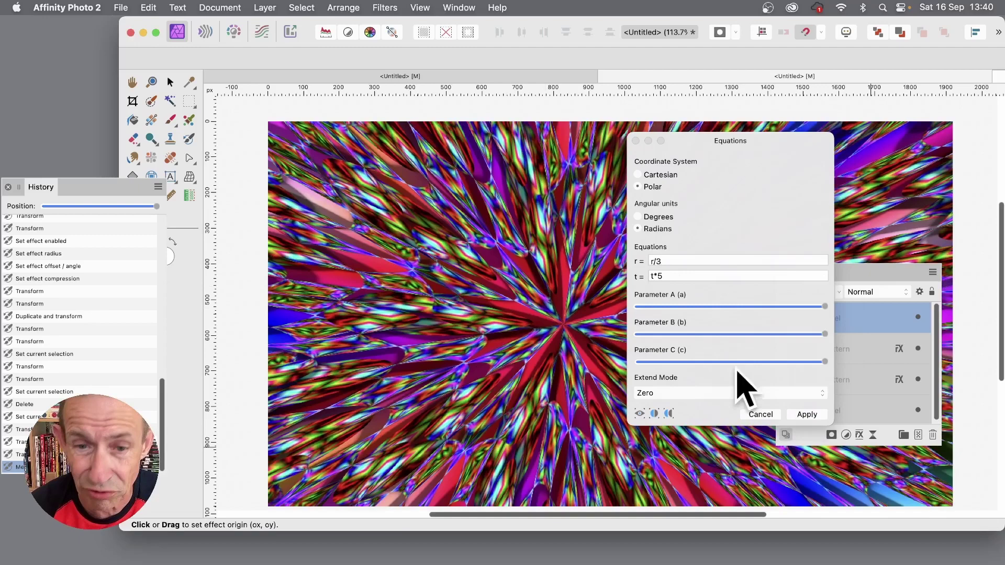
click(713, 393)
- Set Extend Mode to Mirror, change r to r/6, and recentre the starburst origin
click(688, 448)
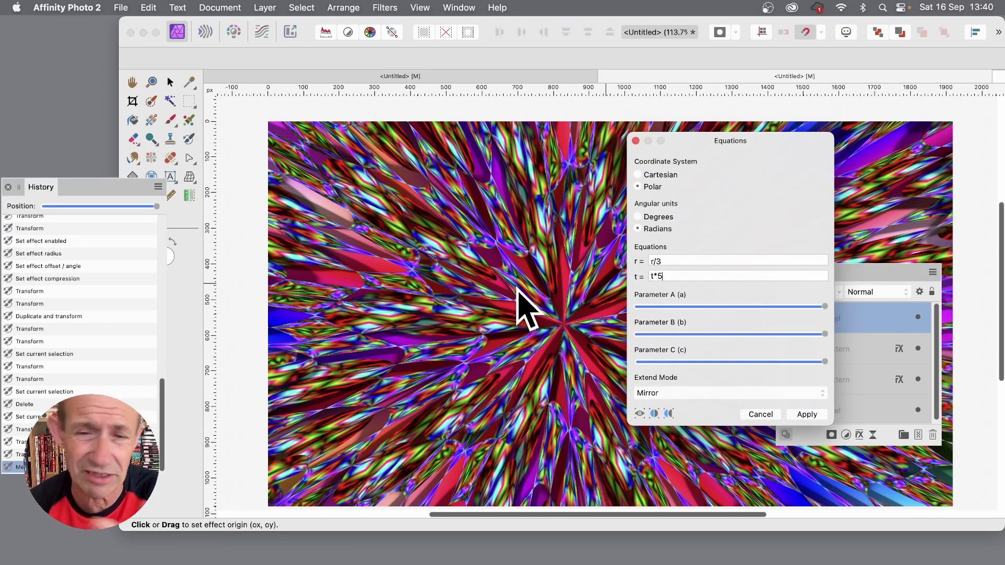
drag(566, 314, 533, 316)
click(667, 261)
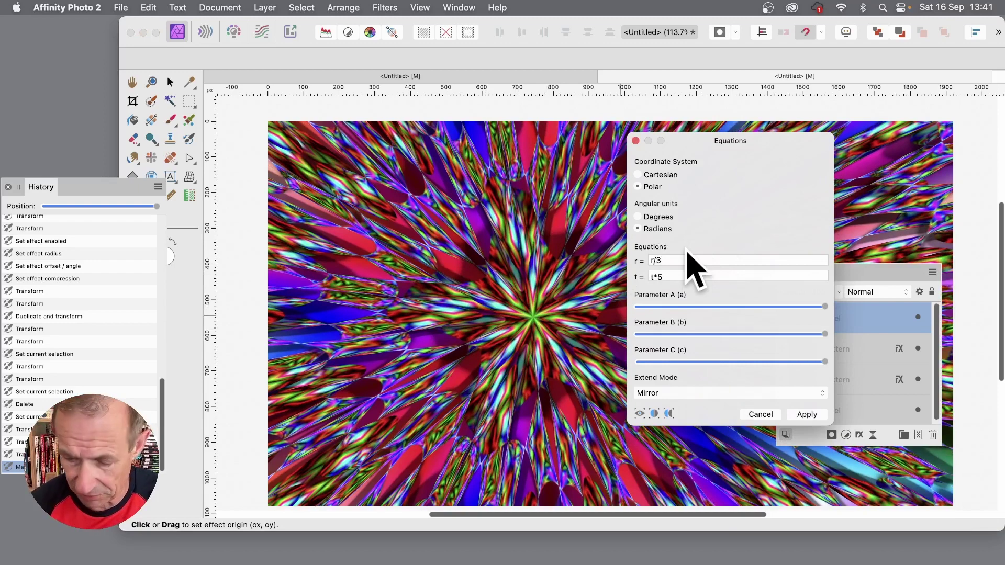
key(BackSpace)
text(2)
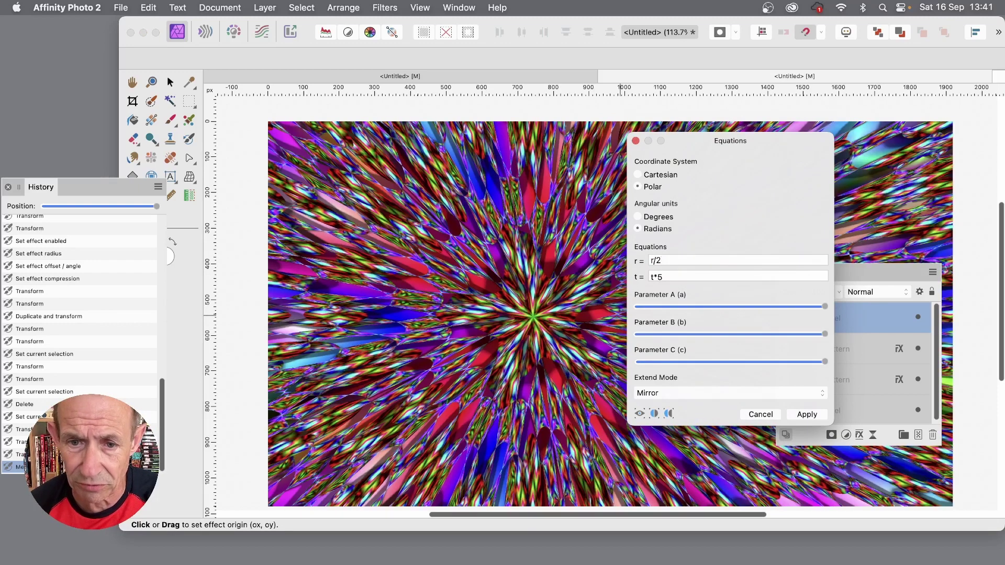
key(BackSpace)
text(6)
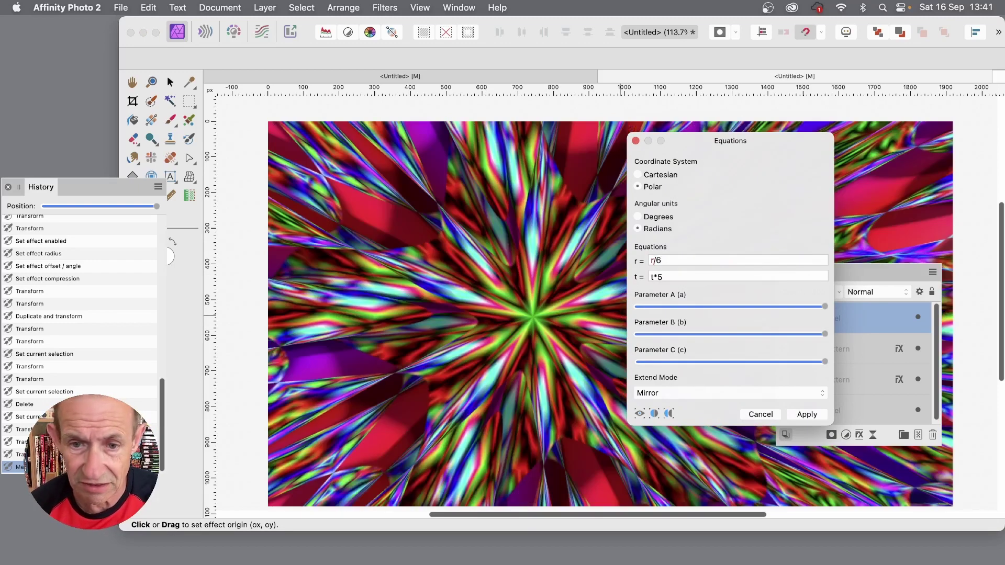
drag(568, 299, 531, 312)
drag(733, 146, 801, 137)
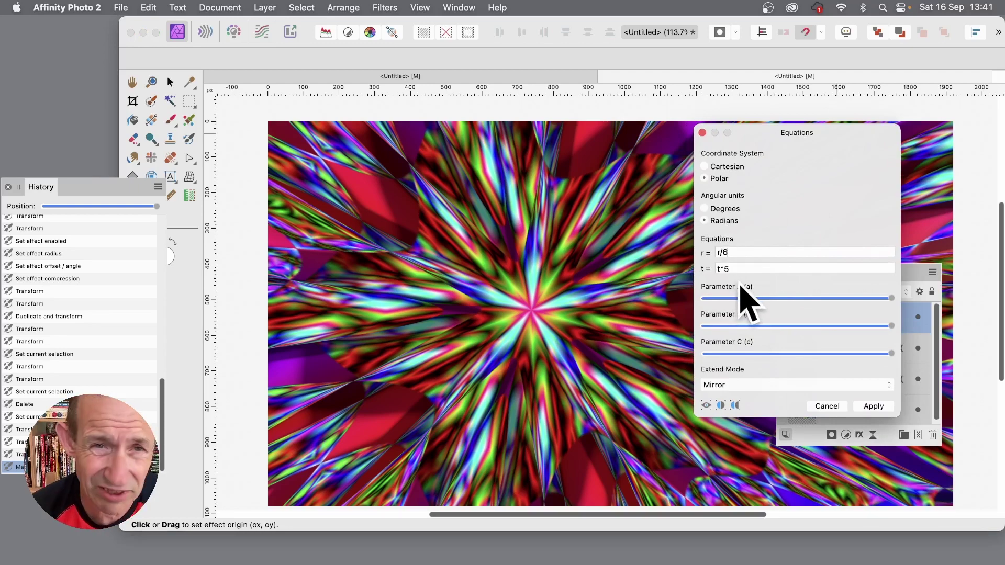
- Commit the Equations filter, turning the merged Pixel layer into the rainbow radial starburst
click(873, 406)
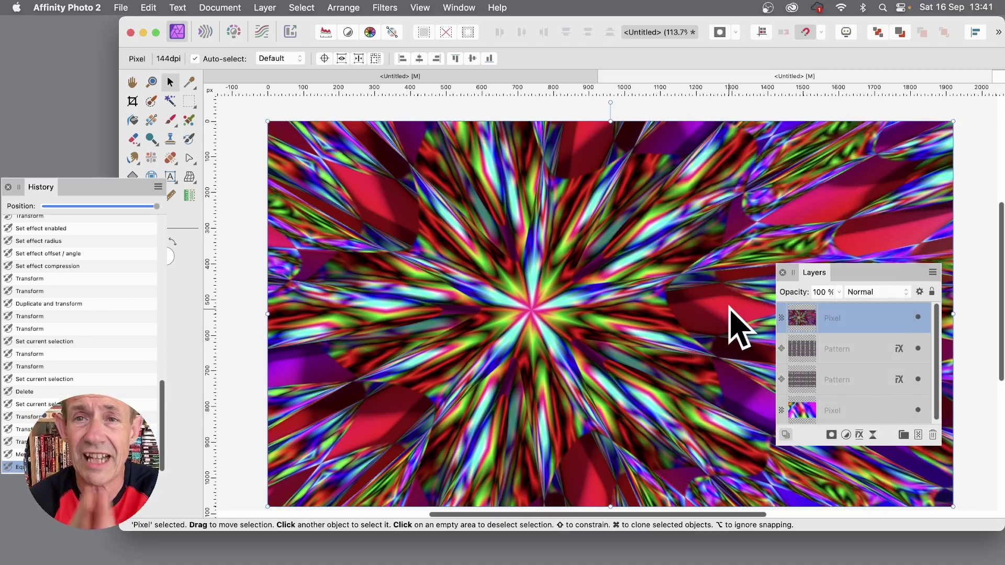